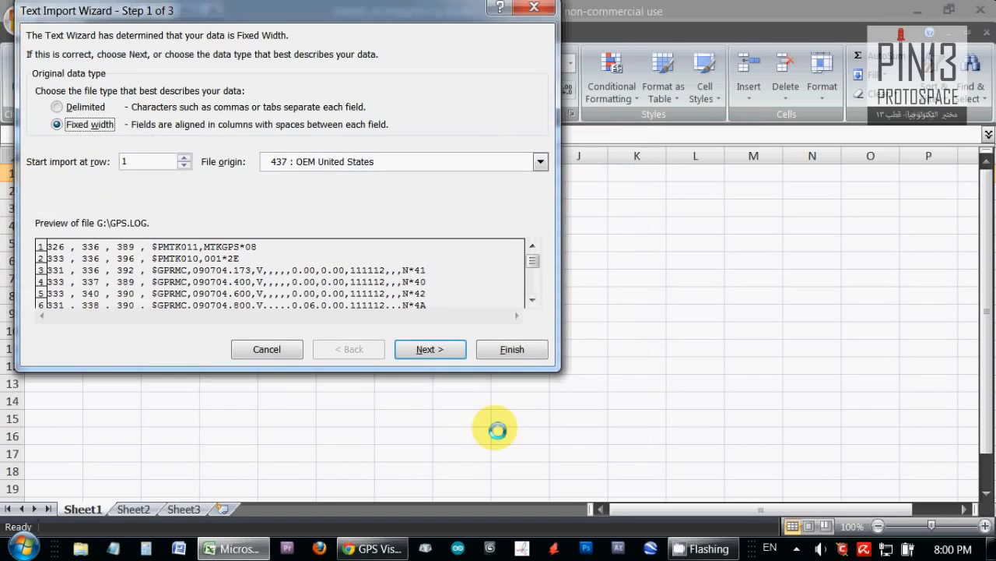
Import GPS.LOG as delimited text, with comma as the only delimiter and tab turned off.
left_click(102, 129)
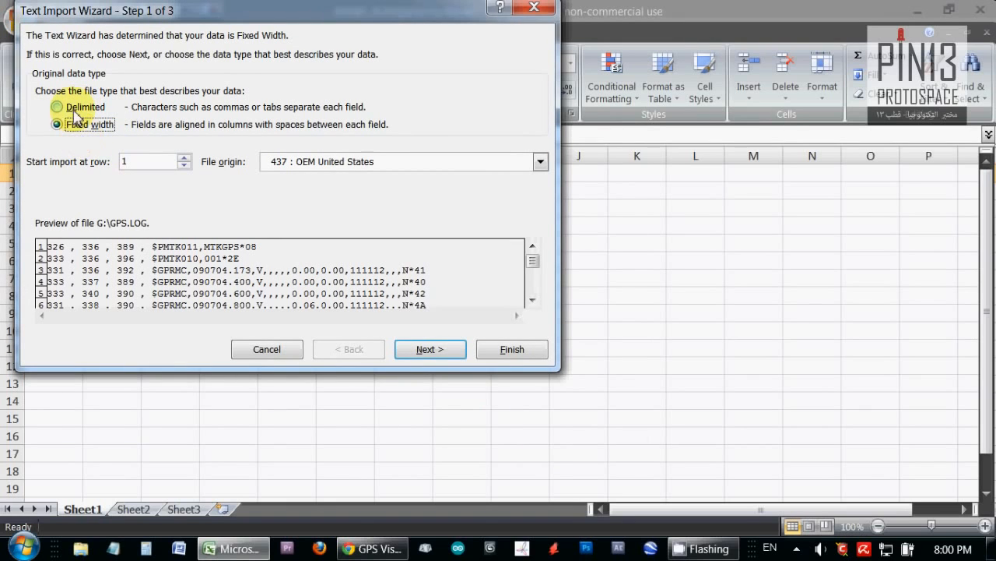
left_click(58, 106)
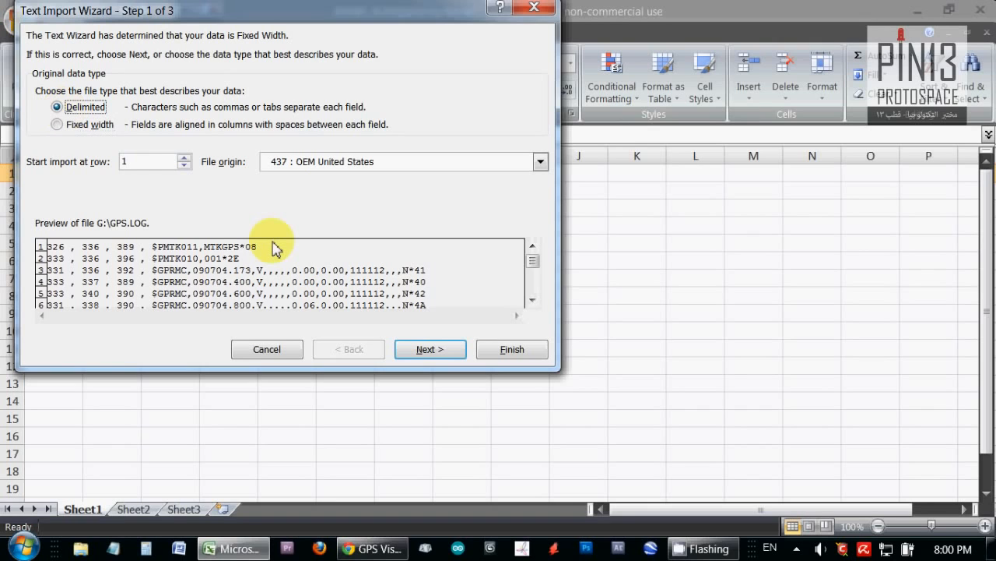
left_click(431, 350)
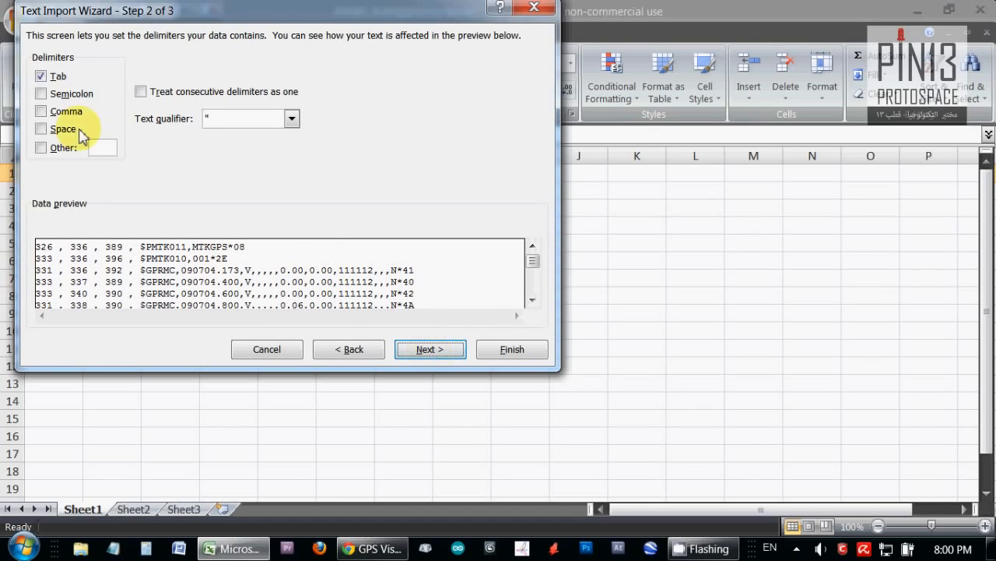
left_click(41, 111)
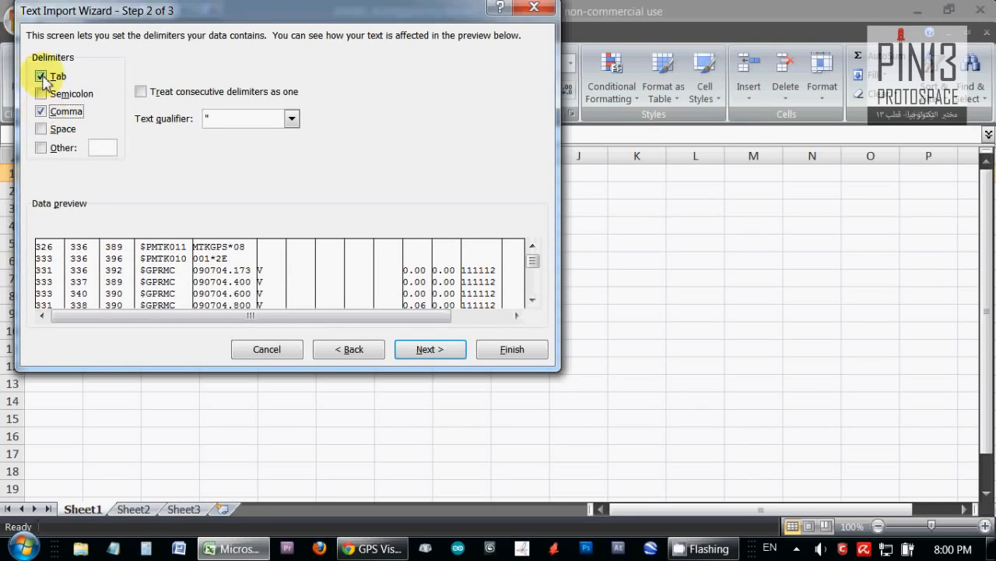
left_click(41, 77)
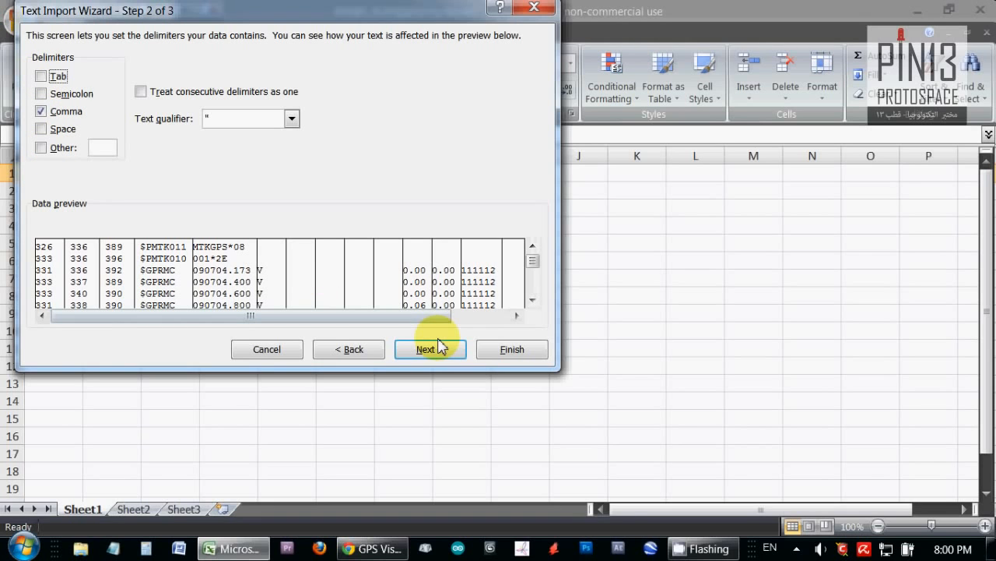
left_click(480, 352)
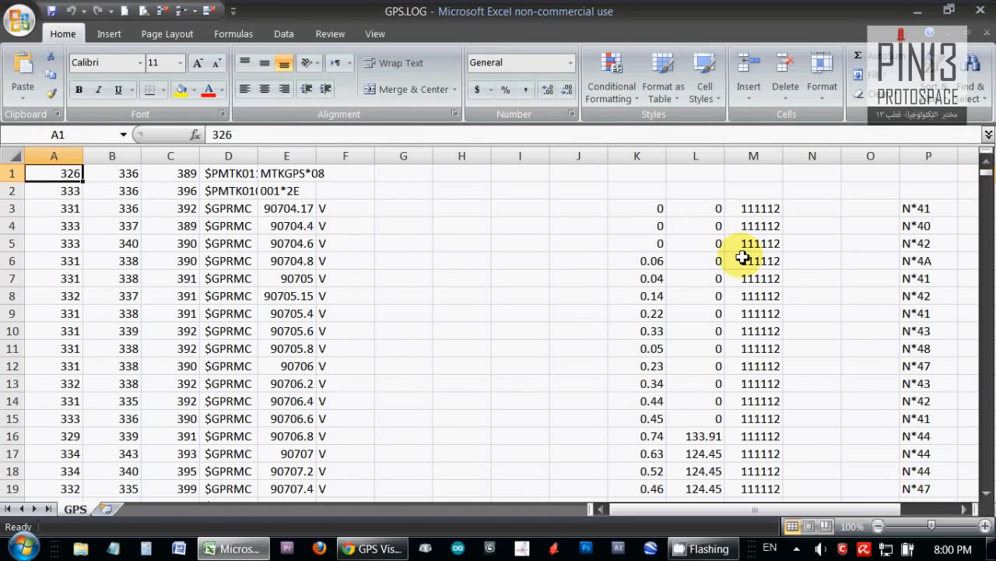
Look through the imported log rows and examine the readings in columns A to C of row 254.
mouse_move(987, 165)
left_mouse_down()
mouse_move(987, 489)
mouse_move(985, 162)
mouse_move(991, 178)
left_mouse_up()
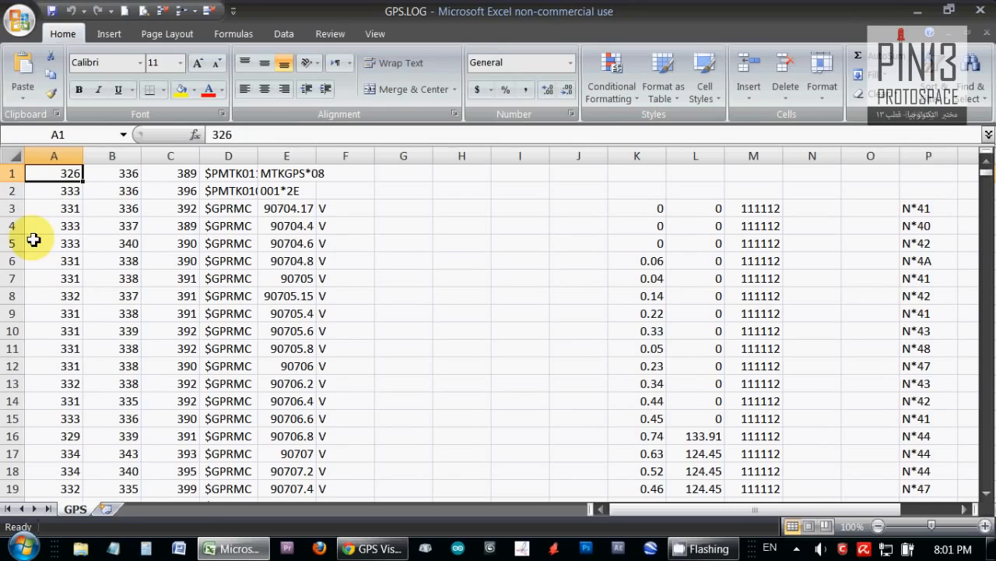
left_click(986, 407)
left_click(986, 407)
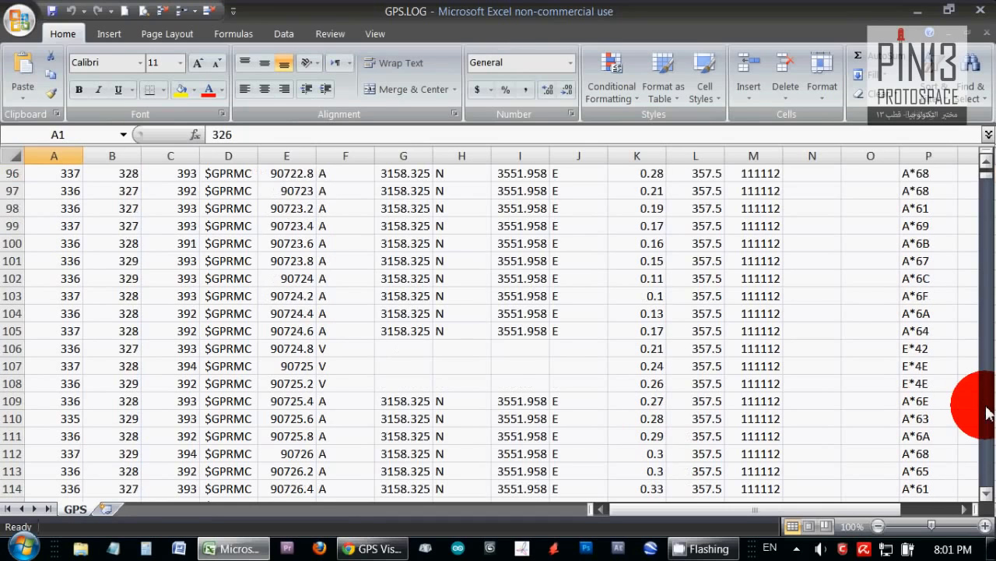
left_click(987, 413)
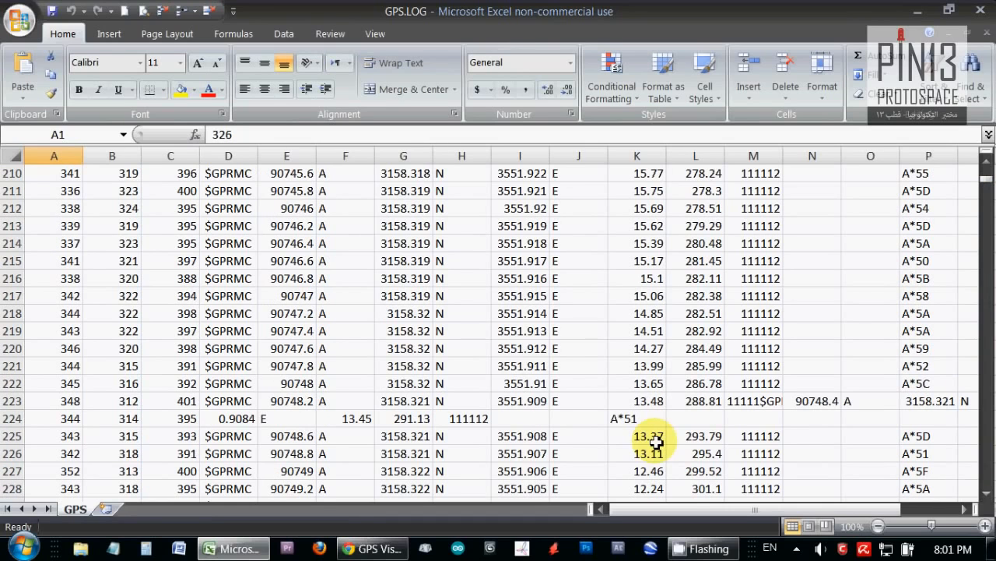
left_click(984, 476)
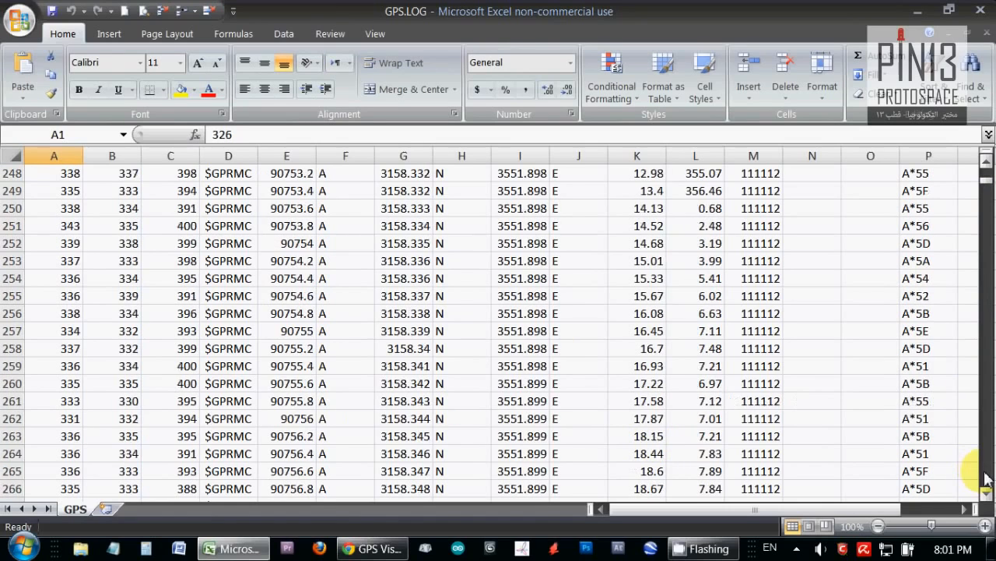
left_click(55, 281)
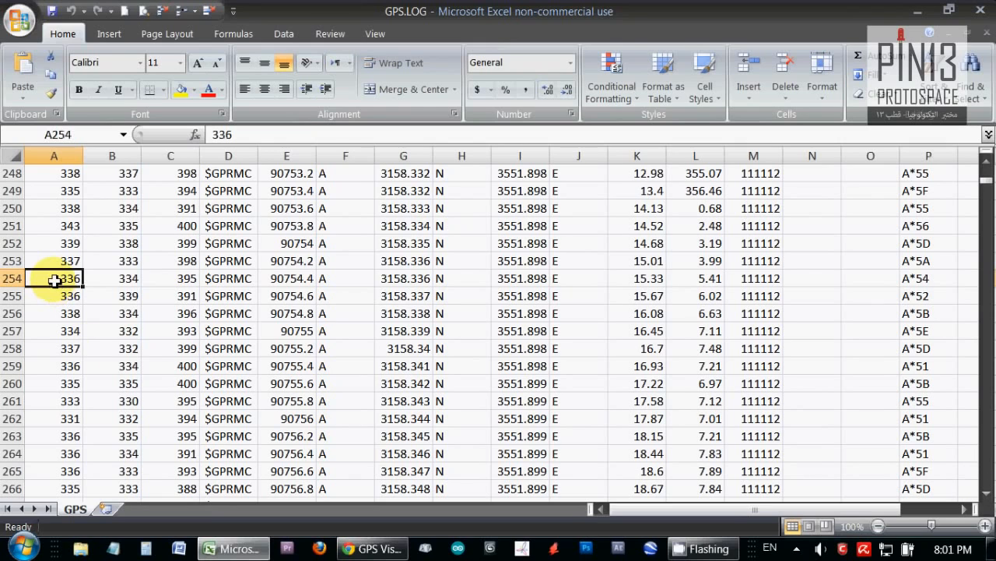
left_click(99, 281)
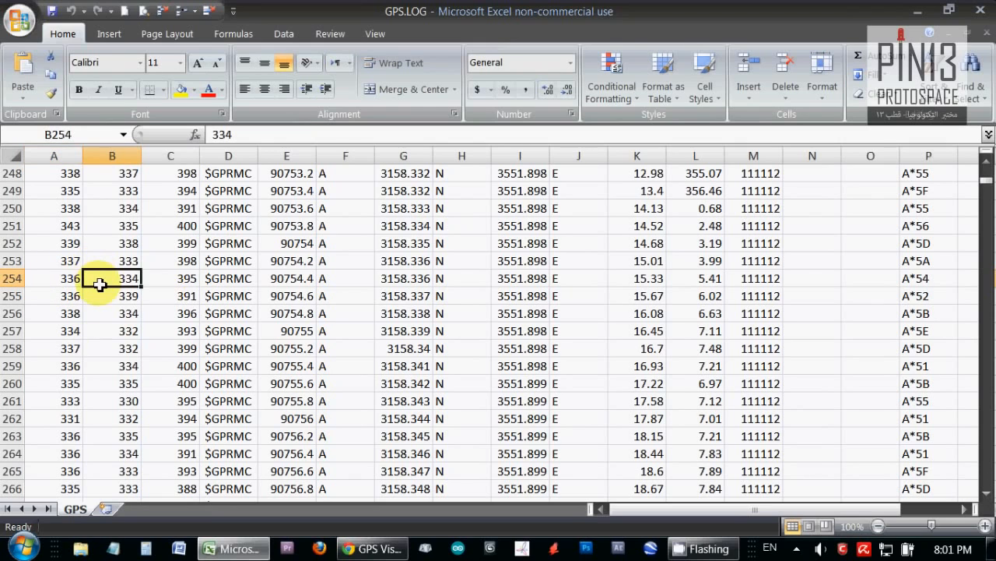
left_click(165, 284)
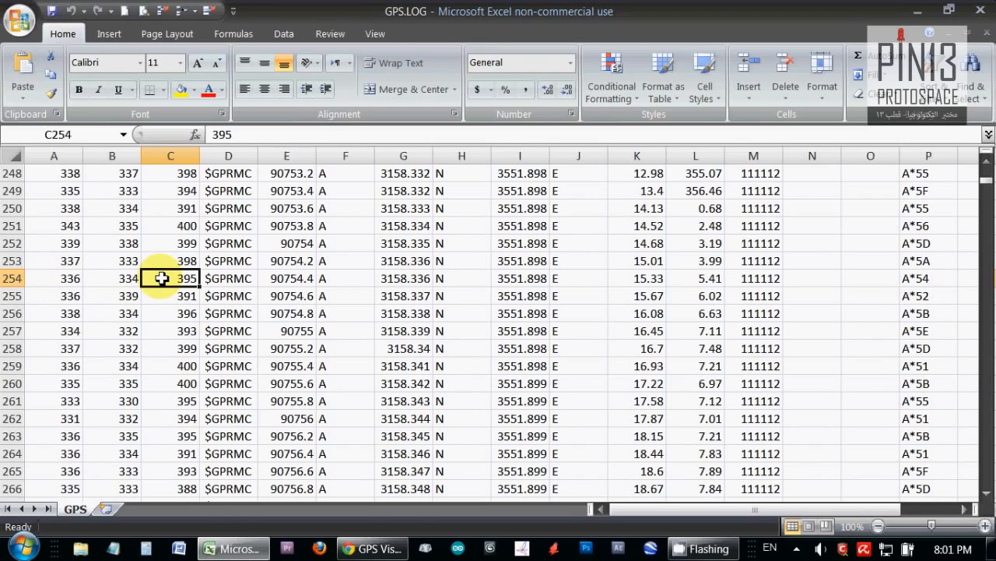
left_click(60, 286)
key("Right")
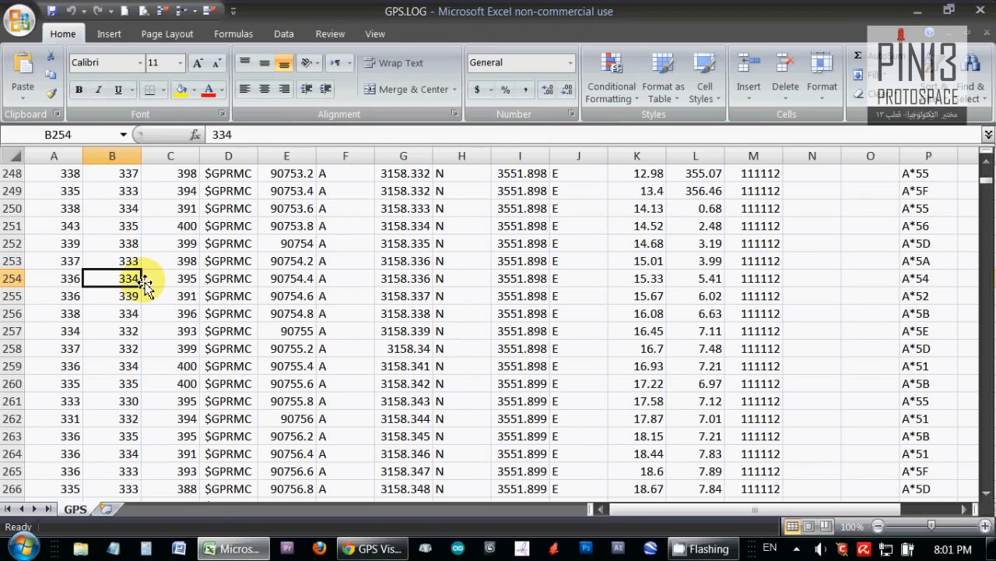
key("Left")
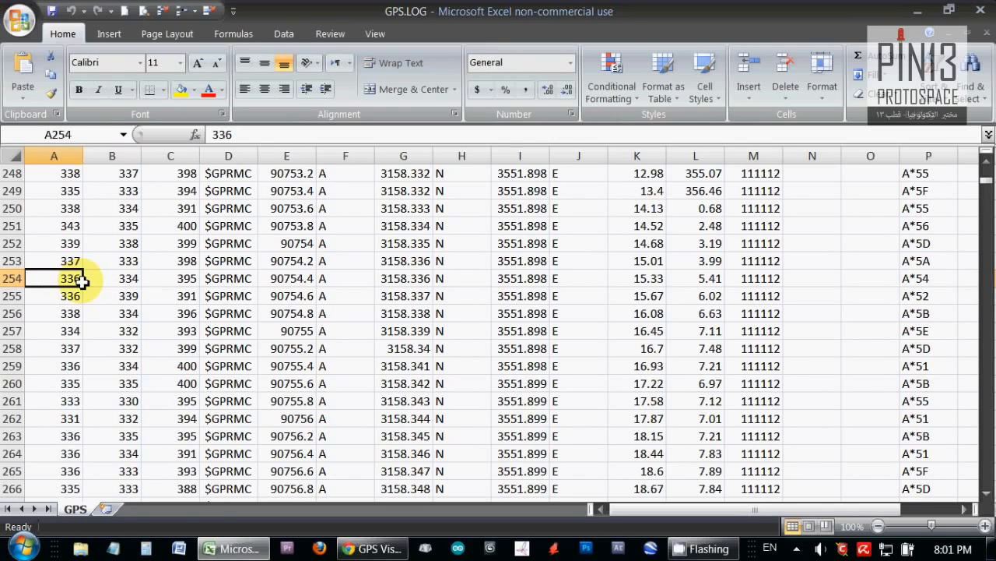
Examine the $GPRMC sentence fields of row 254, cell by cell from column D to column M.
left_click(213, 280)
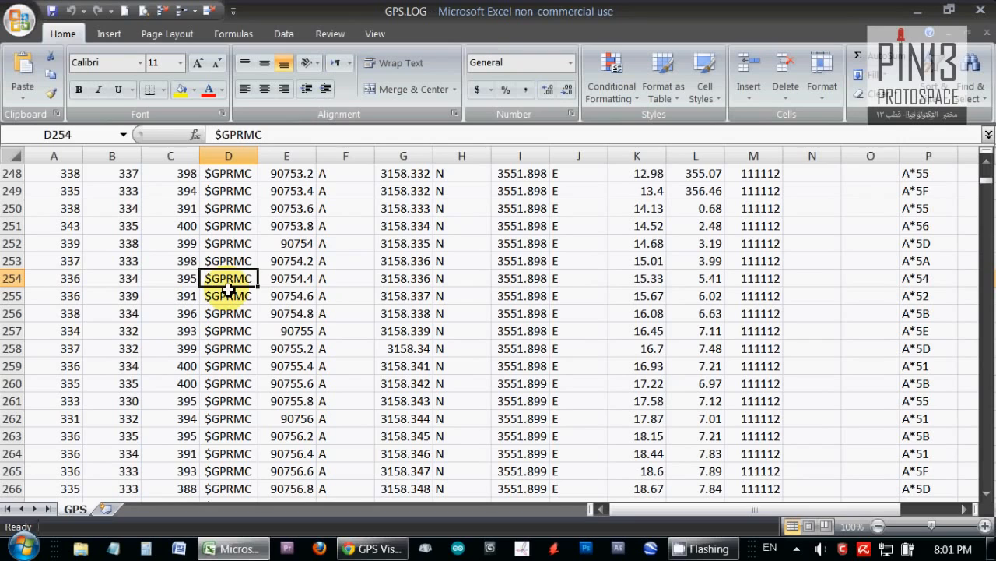
double_click(251, 283)
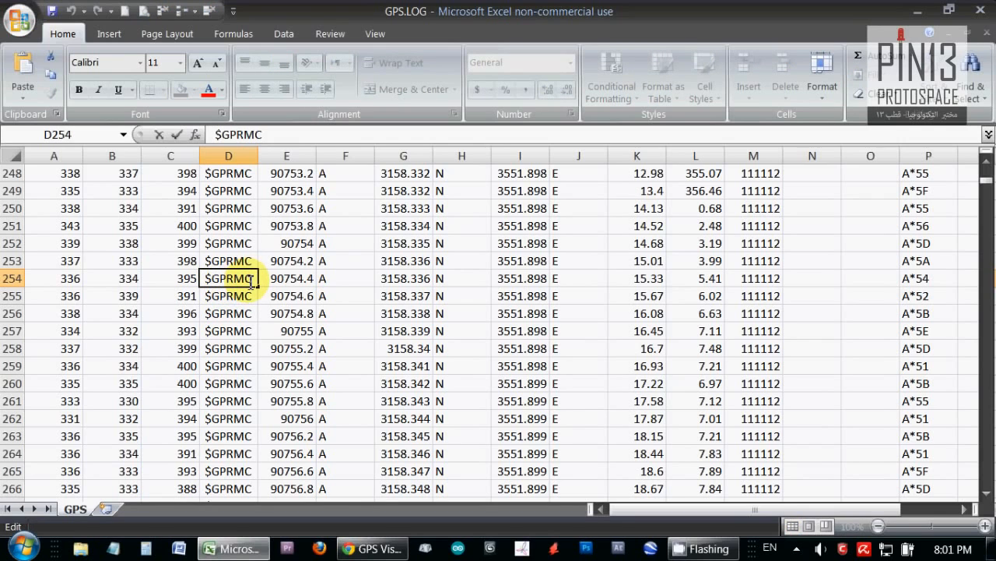
left_click(239, 295)
left_click(288, 282)
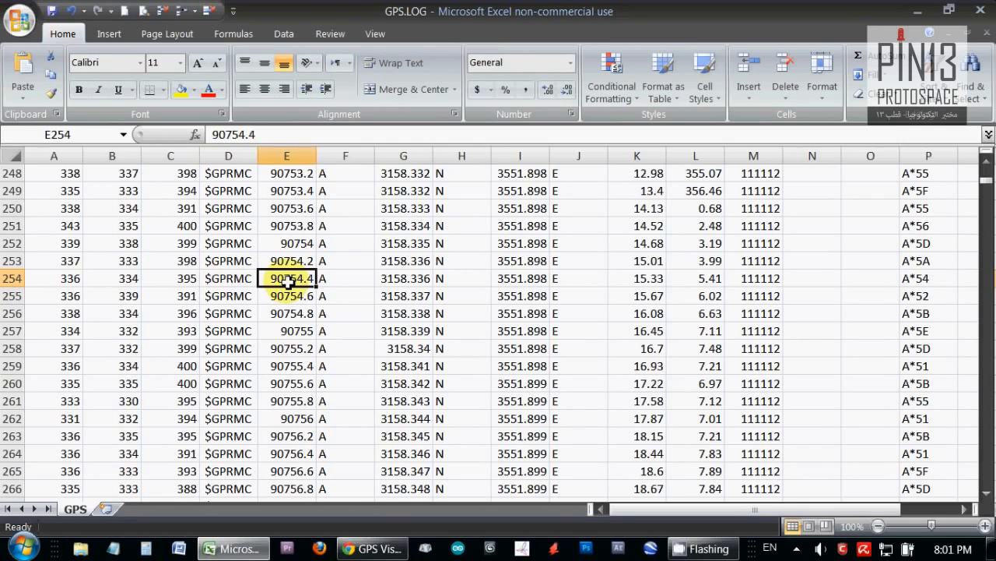
left_click(345, 280)
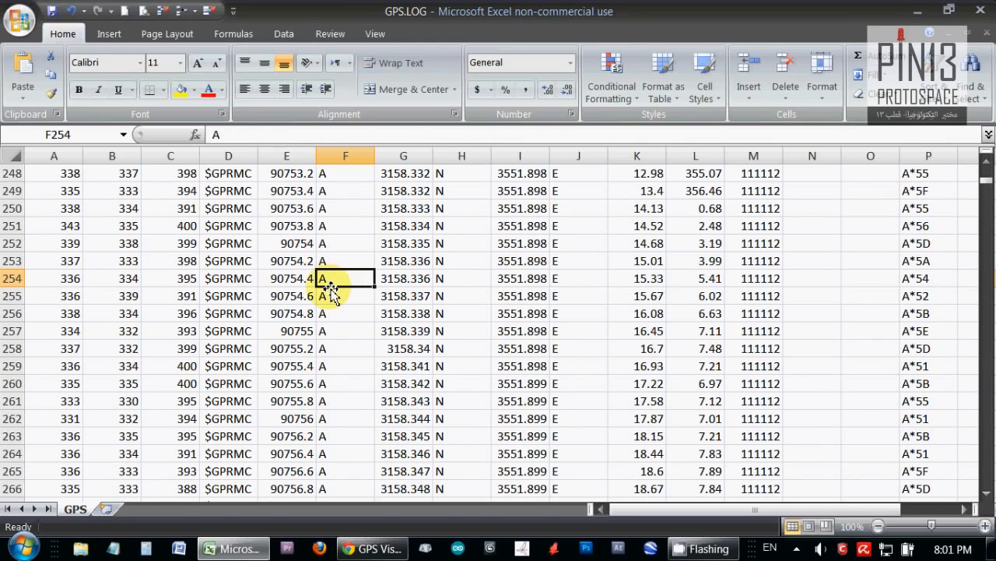
left_click(402, 286)
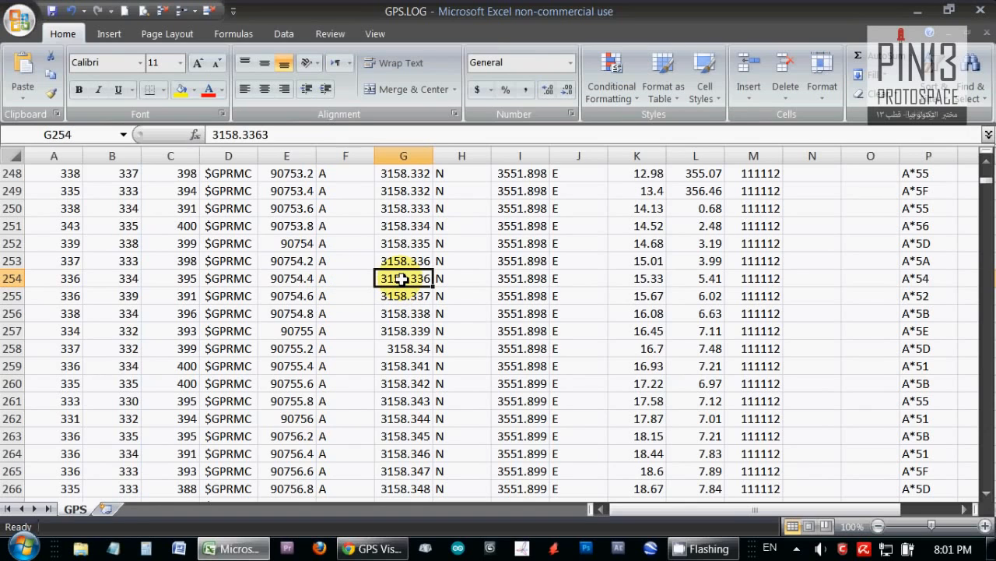
left_click(449, 282)
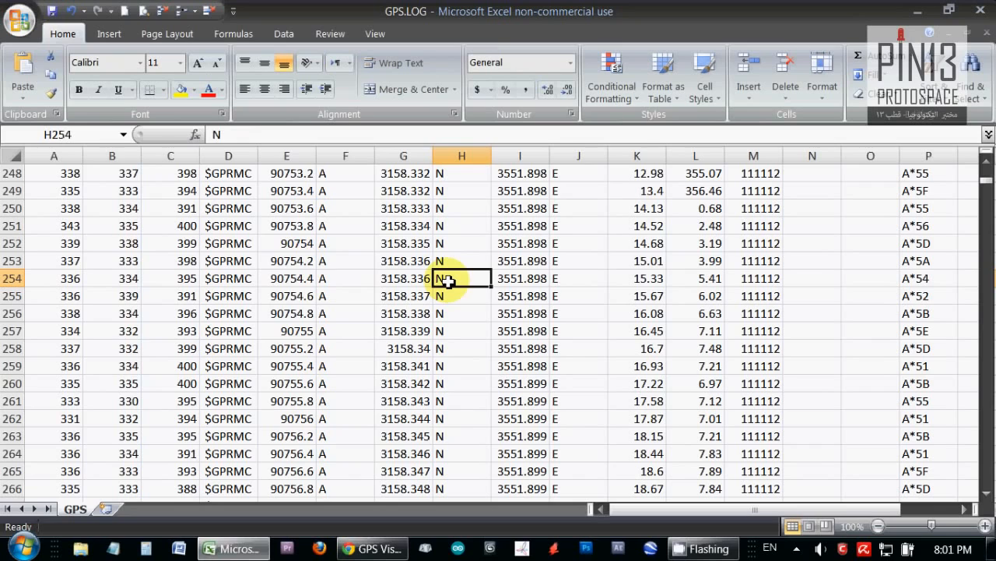
left_click(526, 281)
left_click(581, 281)
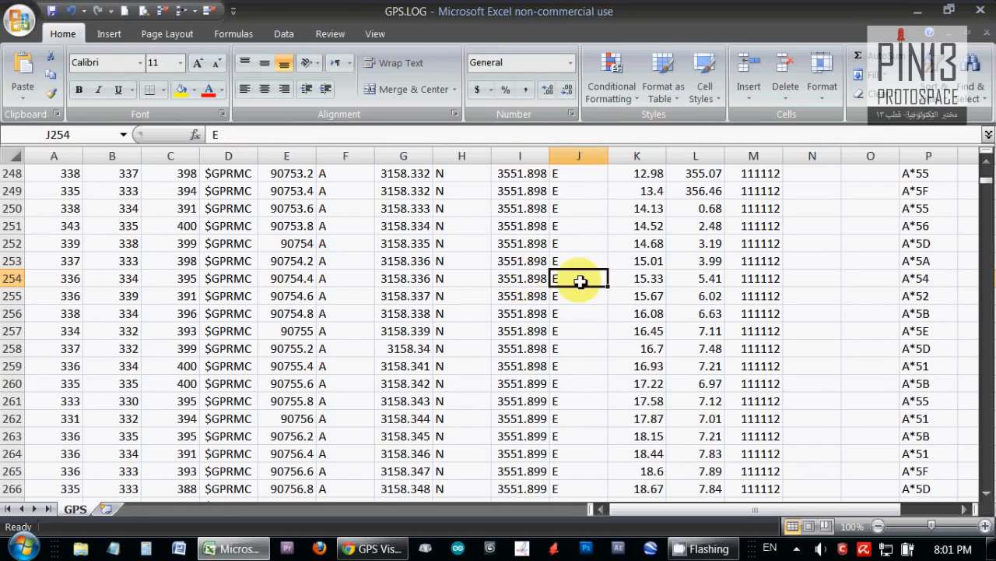
left_click(656, 279)
left_click(700, 283)
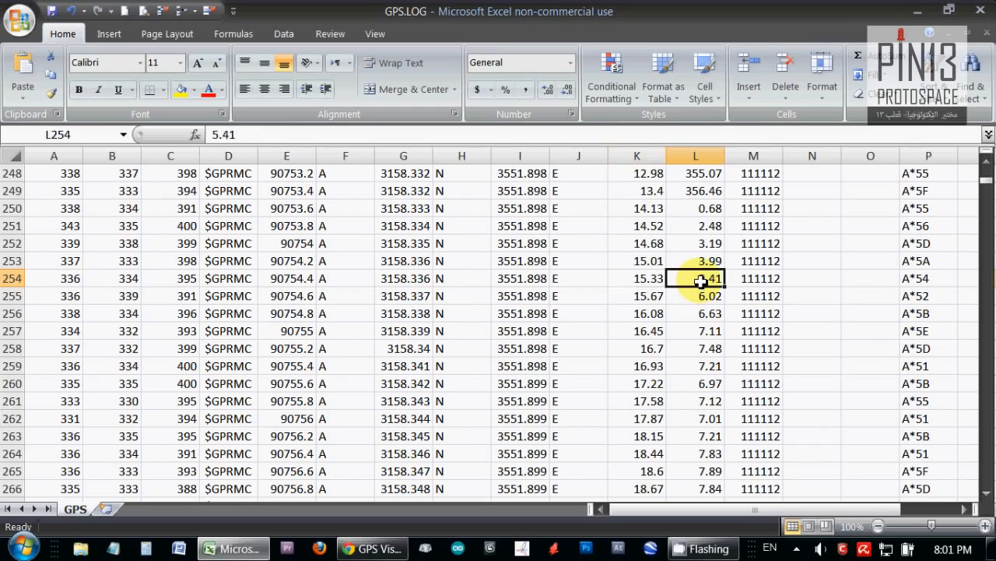
left_click(762, 282)
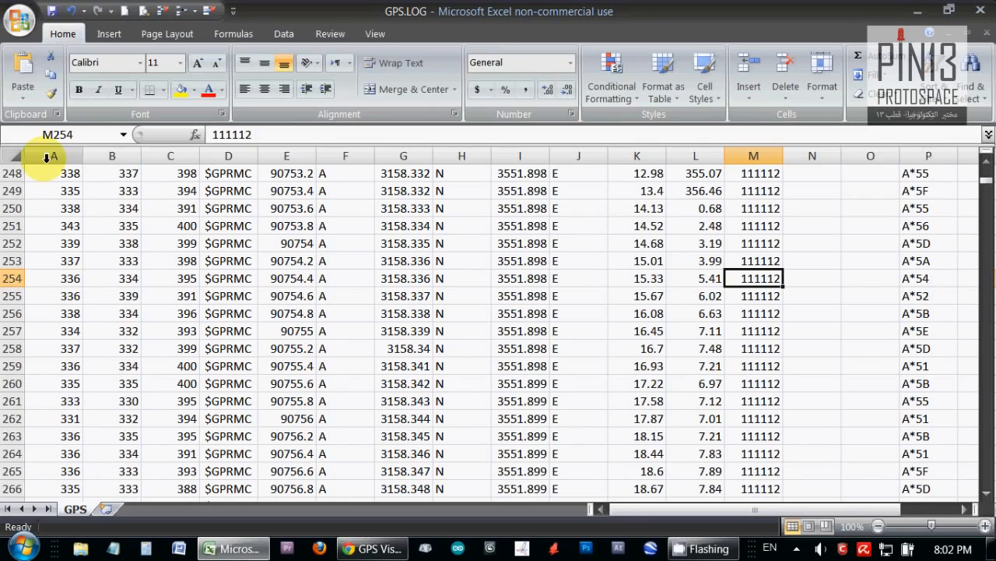
Highlight columns C, G and I together as the data of interest.
left_click(169, 155)
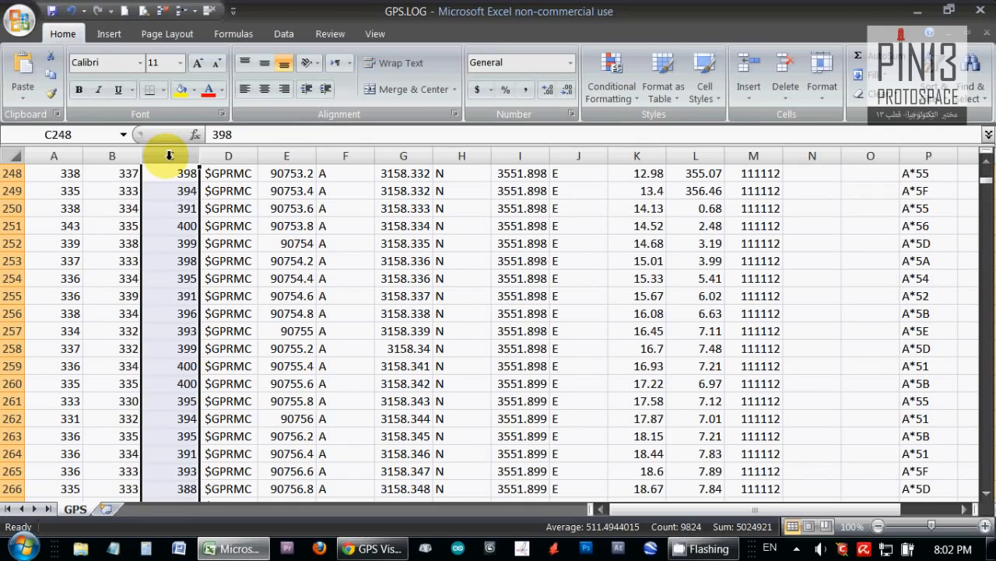
left_click(404, 155, "ctrl")
left_click(511, 160, "ctrl")
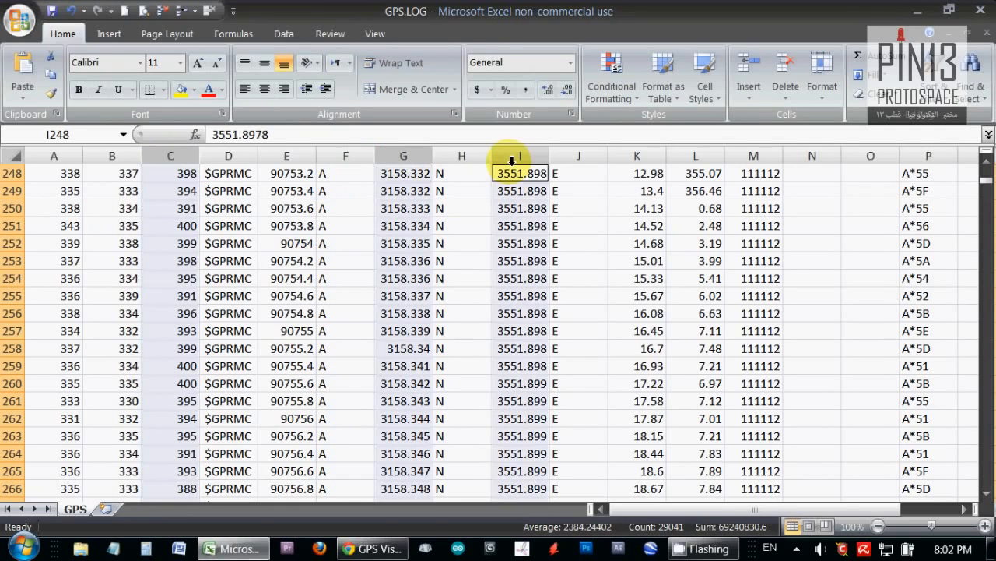
Hide columns A, B, D to F, H and J to Q, leaving out C, G and I.
left_click(46, 160)
left_click(106, 158, "ctrl")
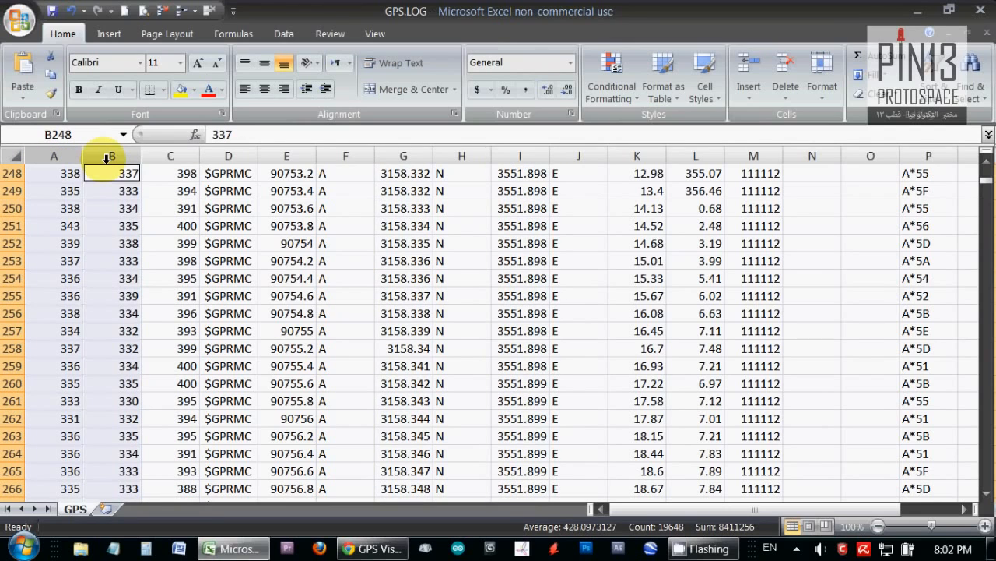
left_click(225, 156, "ctrl")
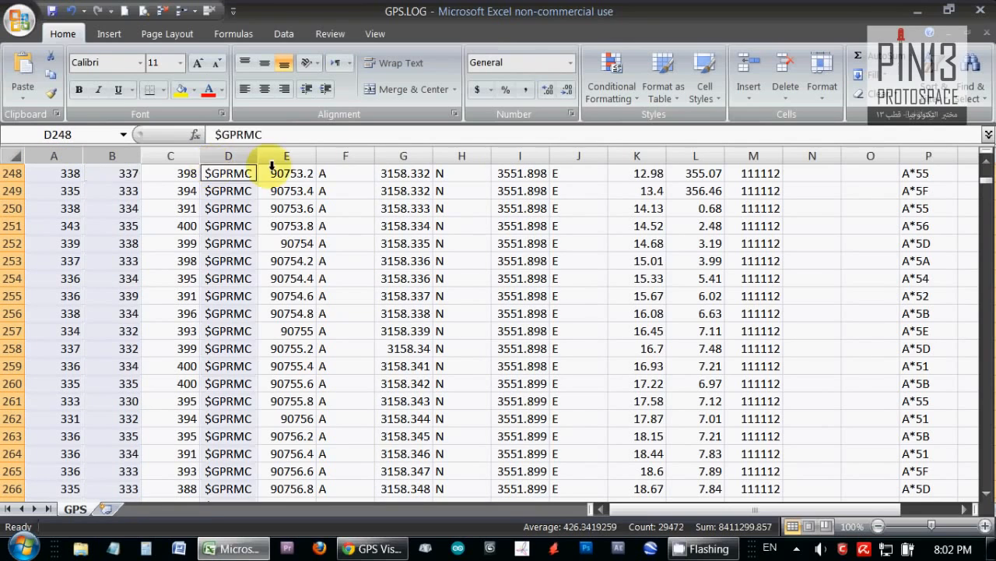
left_click(272, 159, "ctrl")
left_click(331, 158, "ctrl")
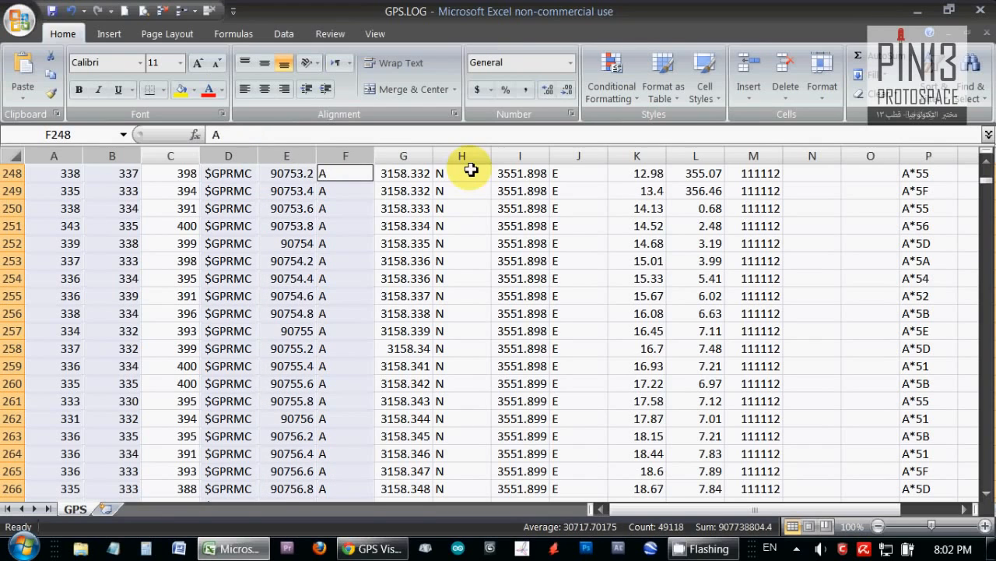
left_click(468, 157, "ctrl")
left_click(562, 152, "ctrl")
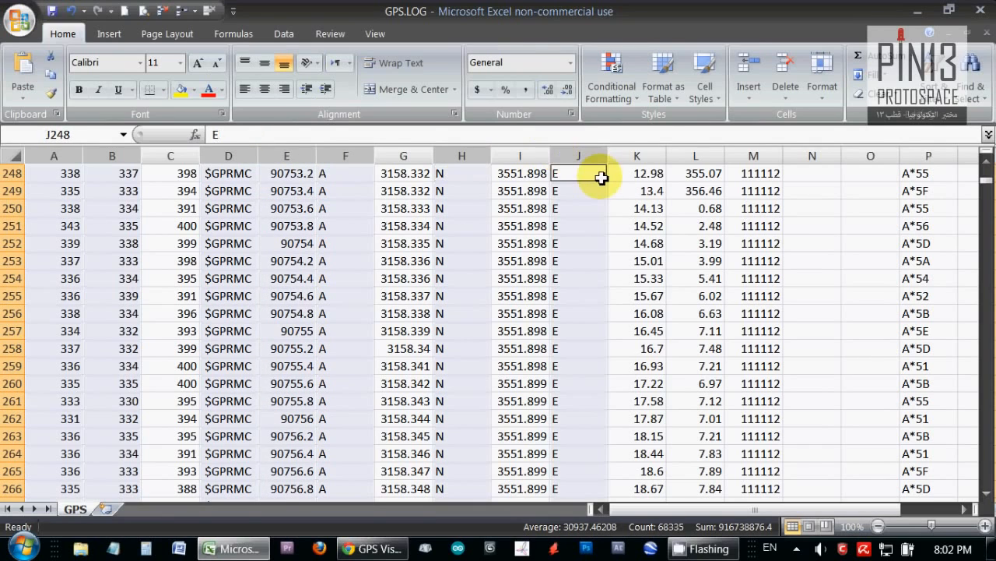
left_click(642, 156, "ctrl")
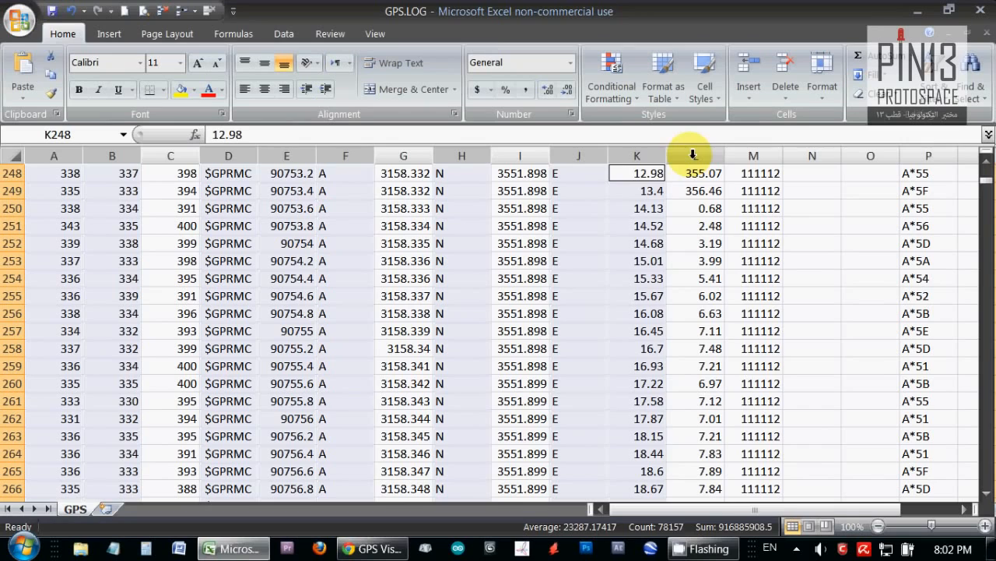
left_click(693, 154, "ctrl")
left_click(754, 156, "ctrl")
left_click(803, 153, "ctrl")
left_click(870, 154, "ctrl")
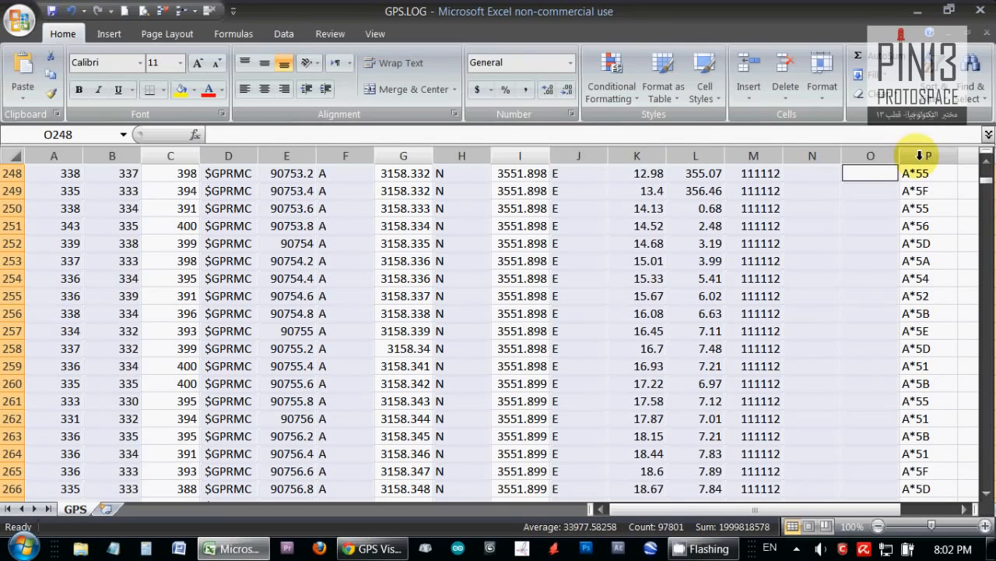
left_click(928, 155, "ctrl")
left_click(973, 155, "ctrl")
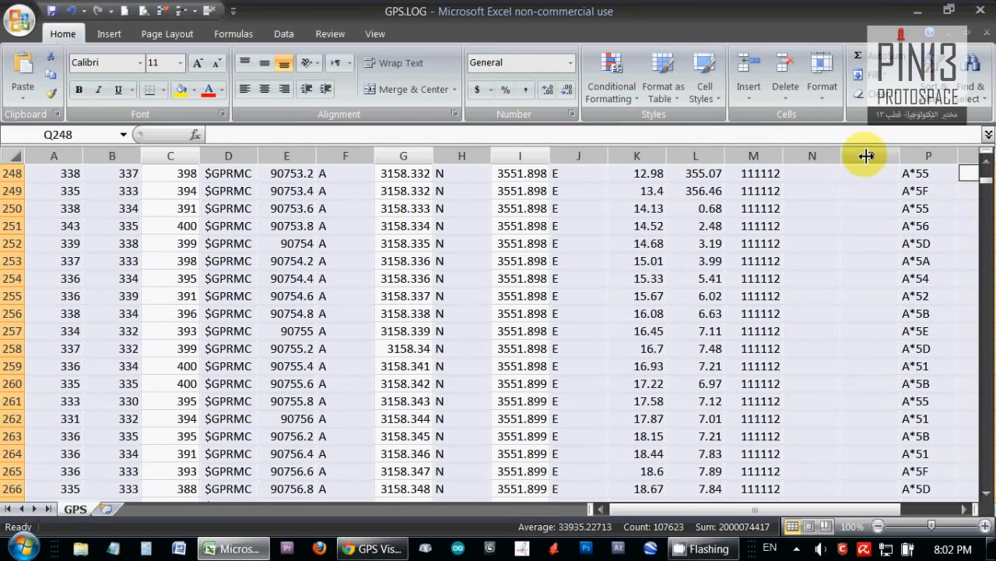
right_click(285, 156)
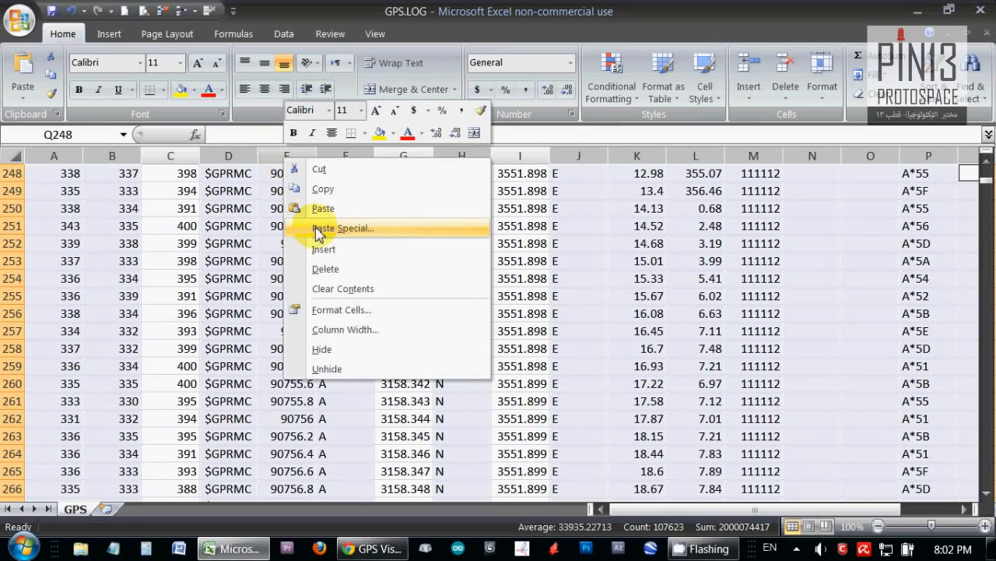
left_click(340, 350)
left_click_drag(696, 508, 574, 527)
left_click_drag(234, 156, 404, 156)
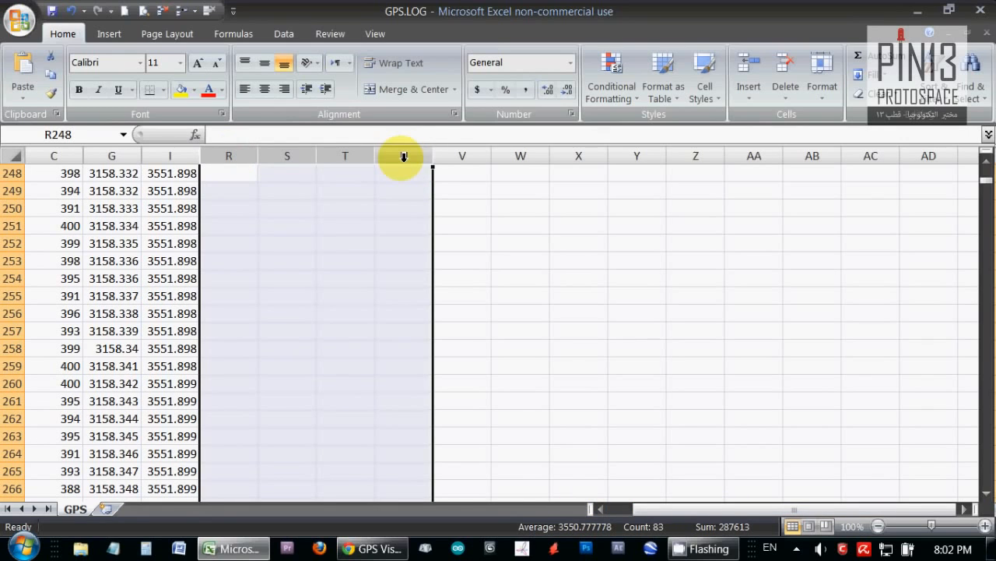
left_click(459, 225)
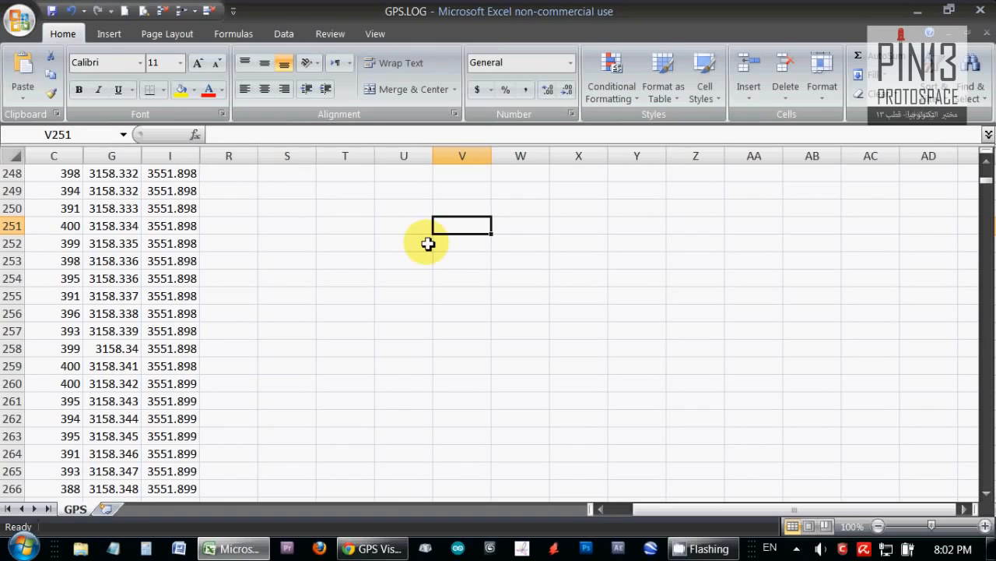
Delete entire rows 1 to 53, the opening log rows that have no GPS coordinates.
mouse_move(986, 166)
left_mouse_down()
mouse_move(990, 189)
mouse_move(987, 170)
left_mouse_up()
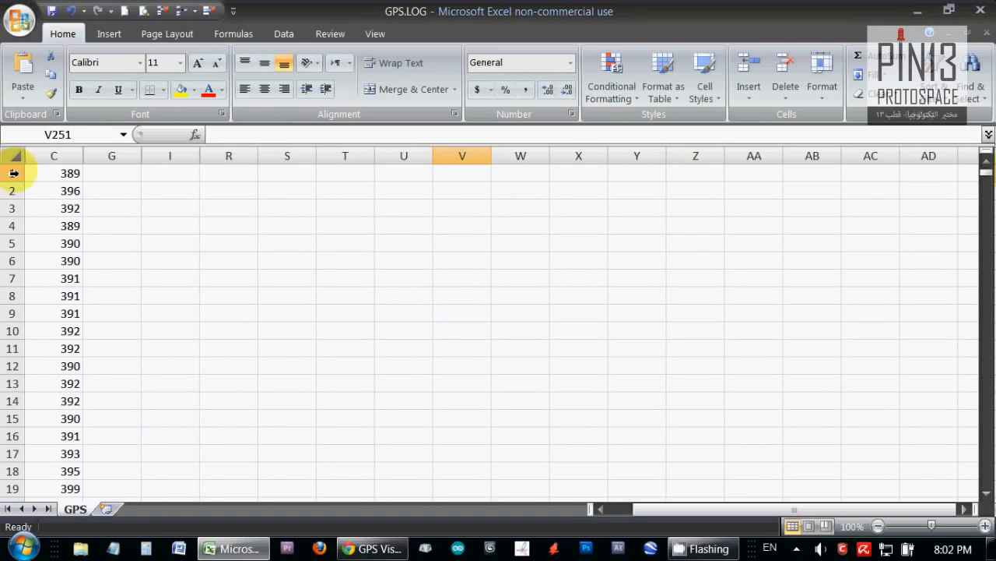
key("ctrl+Home")
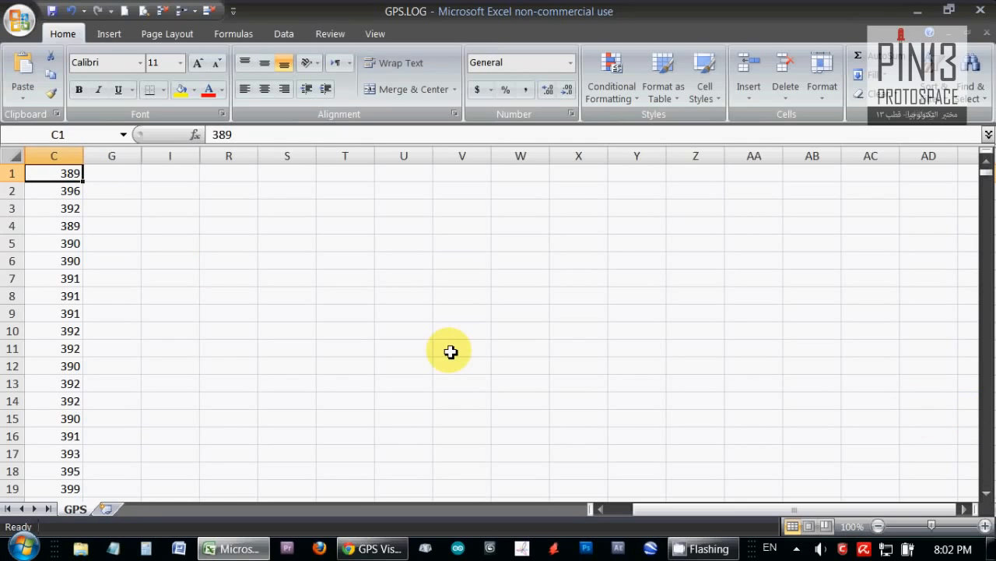
left_click(983, 472)
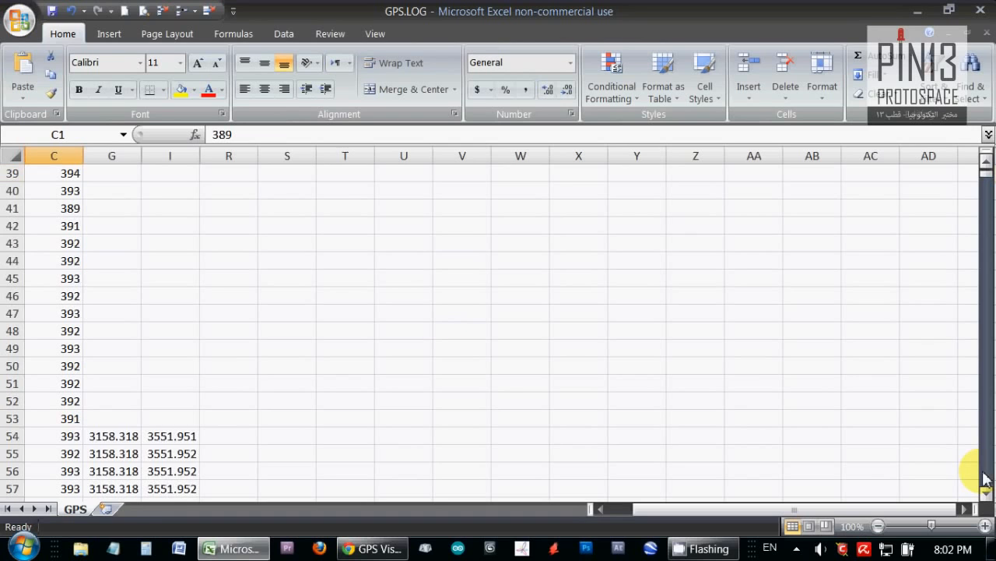
left_click(178, 402, "shift")
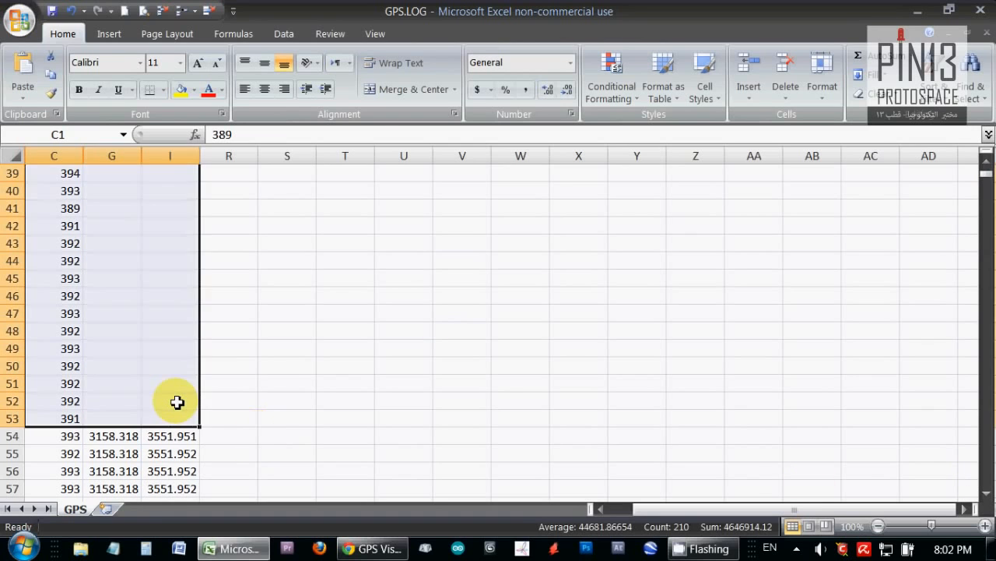
right_click(177, 401)
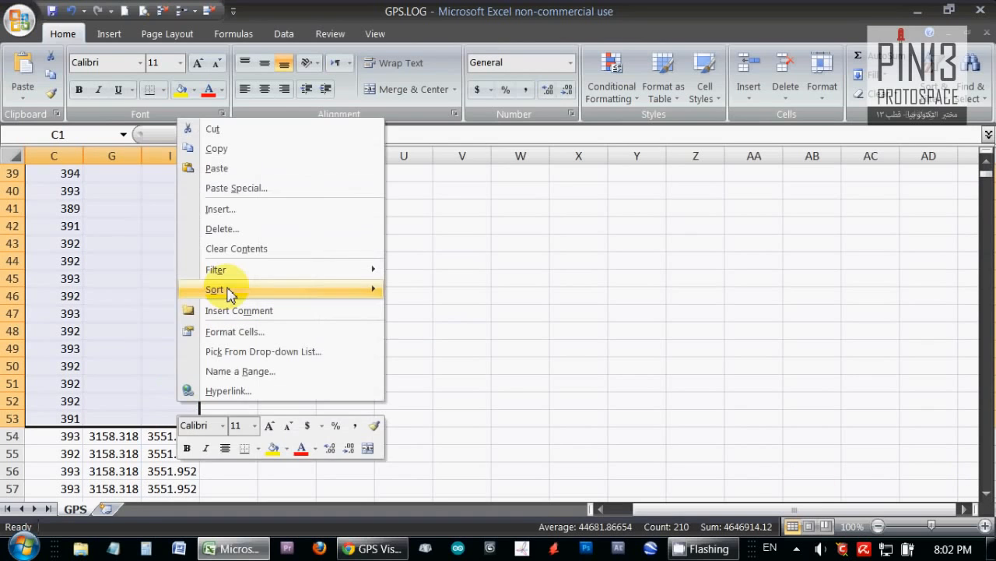
left_click(218, 229)
left_click(200, 230)
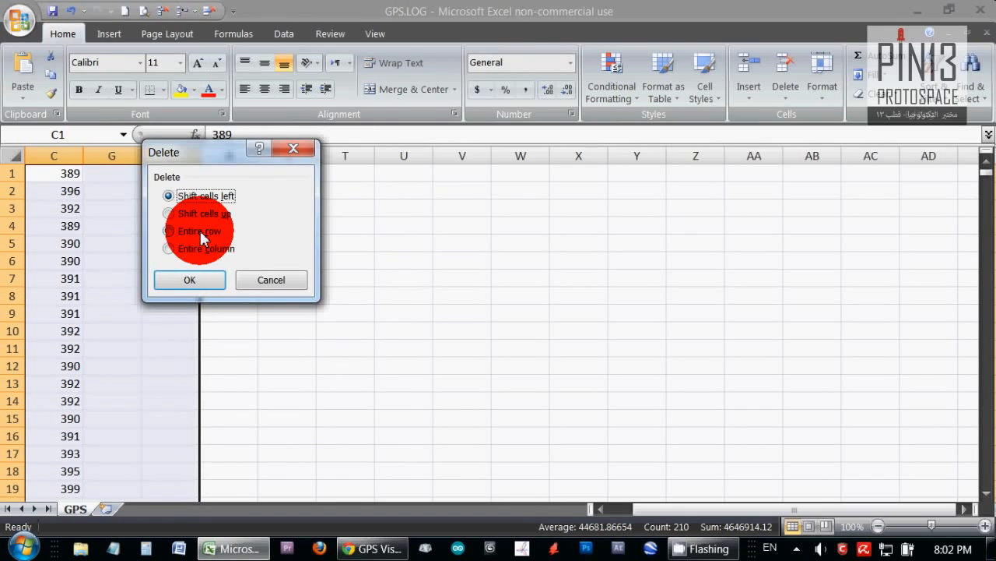
left_click(191, 279)
left_click(287, 261)
Delete entire rows 18 to 32, where the coordinates are missing.
scroll(93, 356, "down", 4)
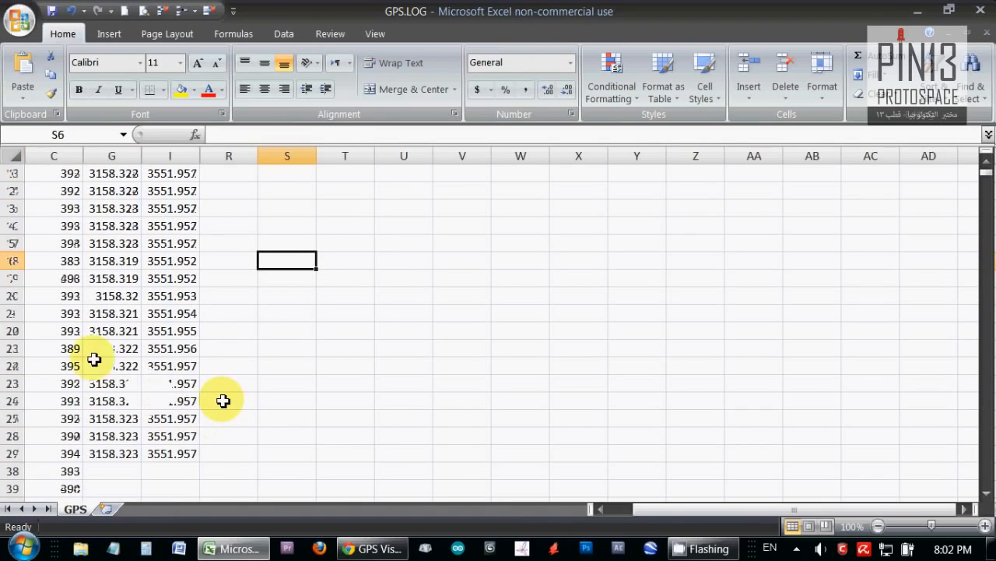
left_click(14, 262)
scroll(14, 263, "down", 3)
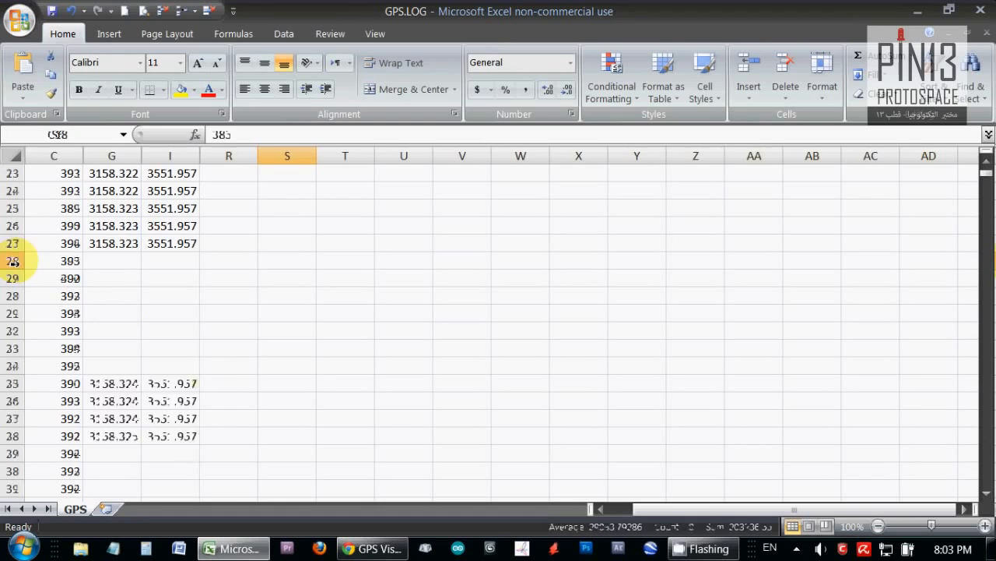
left_click_drag(189, 371, 189, 366)
right_click(189, 366)
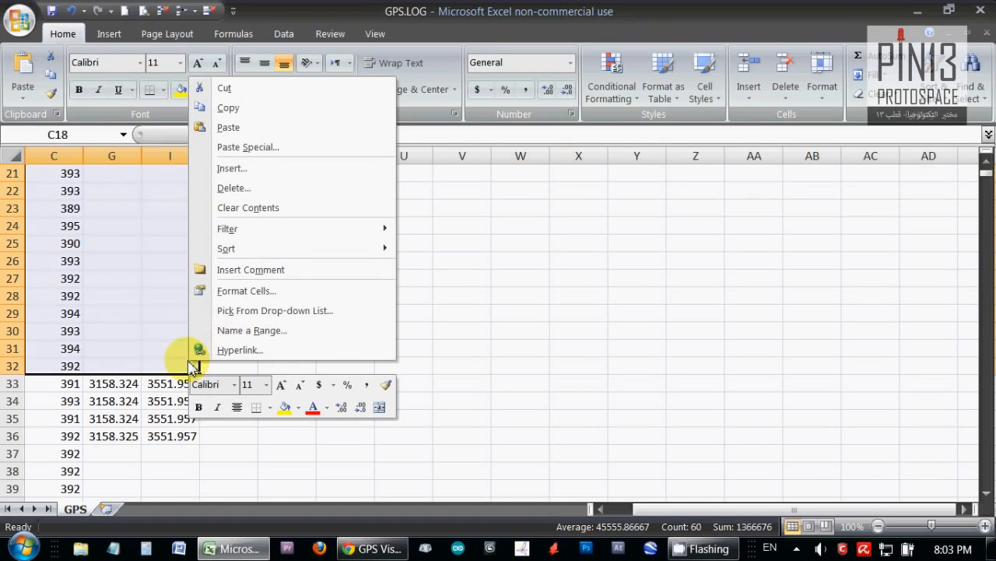
left_click(251, 193)
left_click(217, 189)
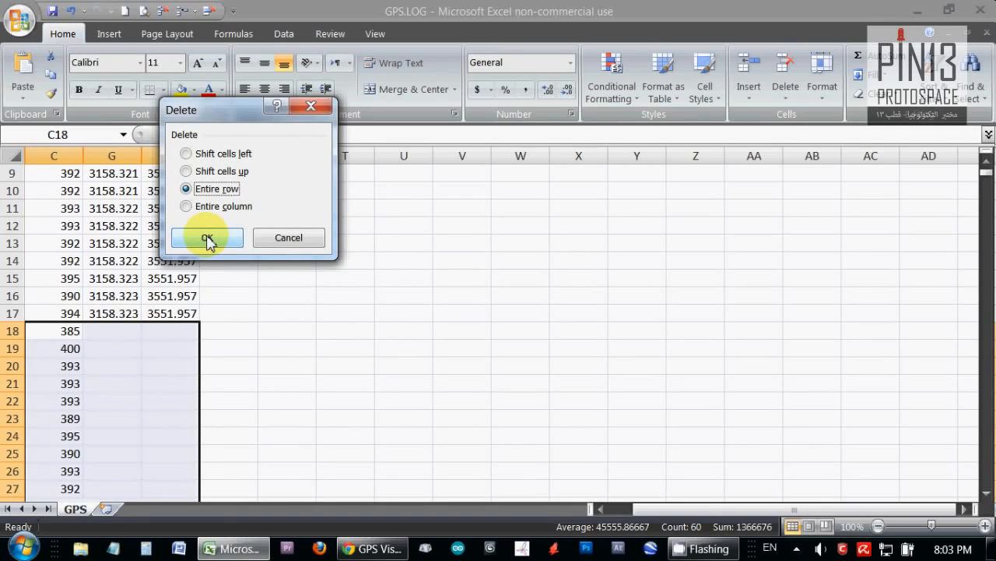
left_click(207, 238)
Delete entire rows 22 to 25, the next block without coordinates.
scroll(62, 331, "down", 2)
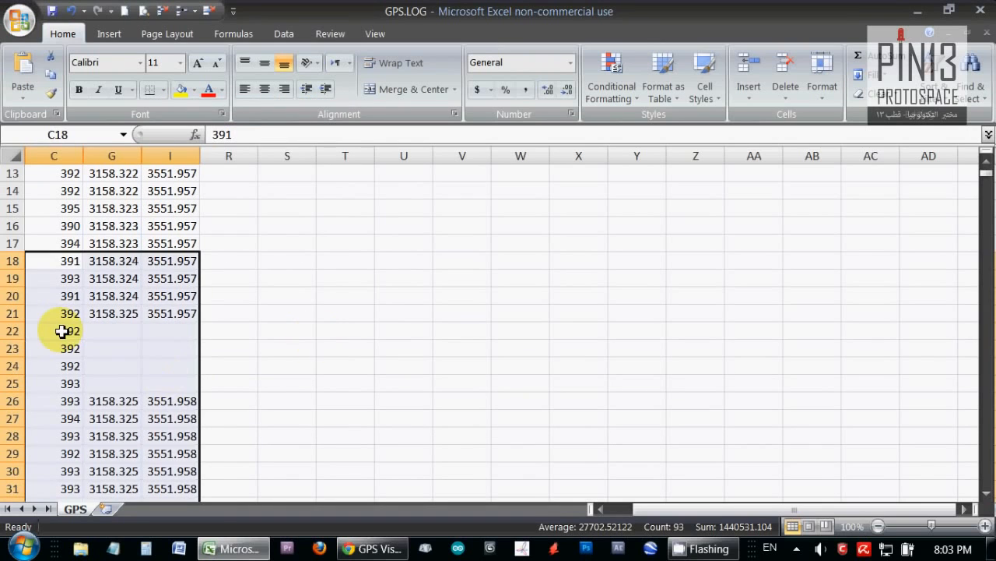
left_click(62, 331)
left_click(187, 387, "shift")
right_click(185, 385)
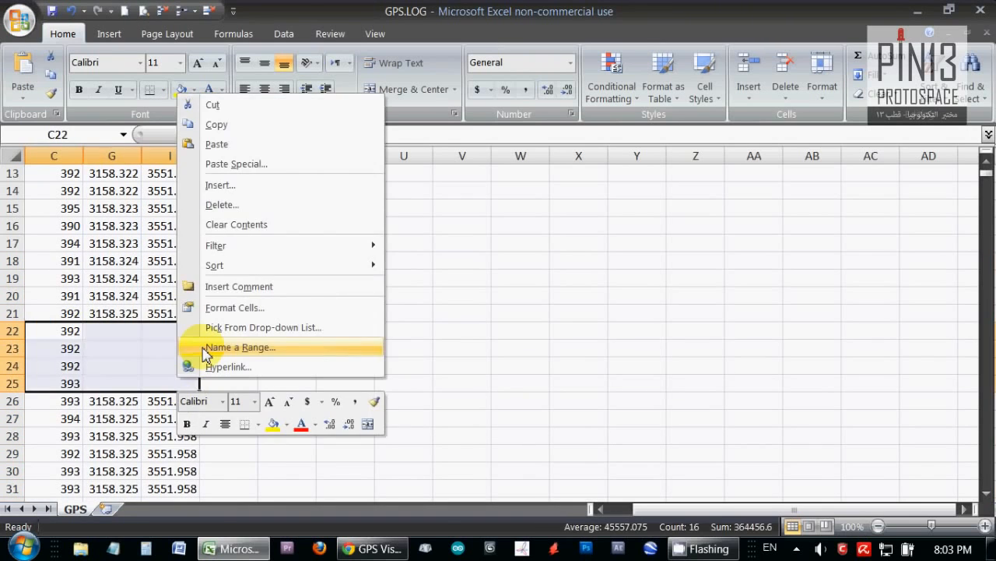
left_click(234, 206)
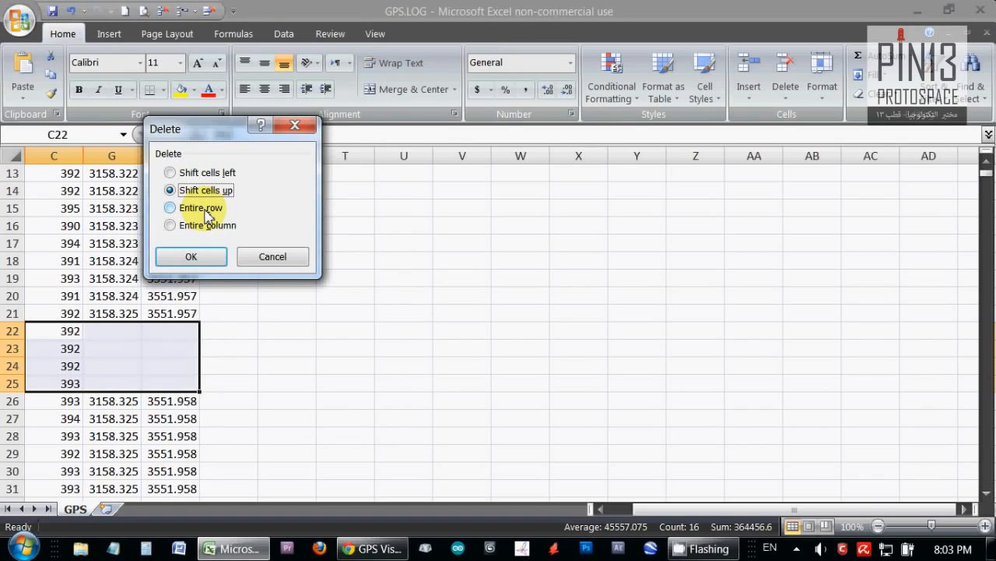
left_click(204, 208)
left_click(201, 258)
Delete rows 34 to 36, which also lack coordinates in columns G and I.
scroll(189, 289, "down", 5)
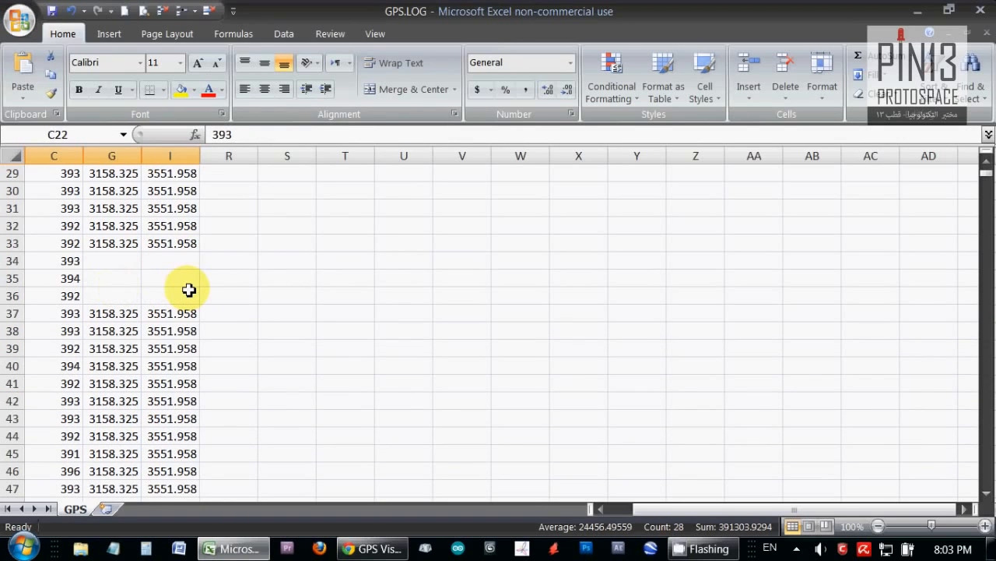
left_click(15, 264)
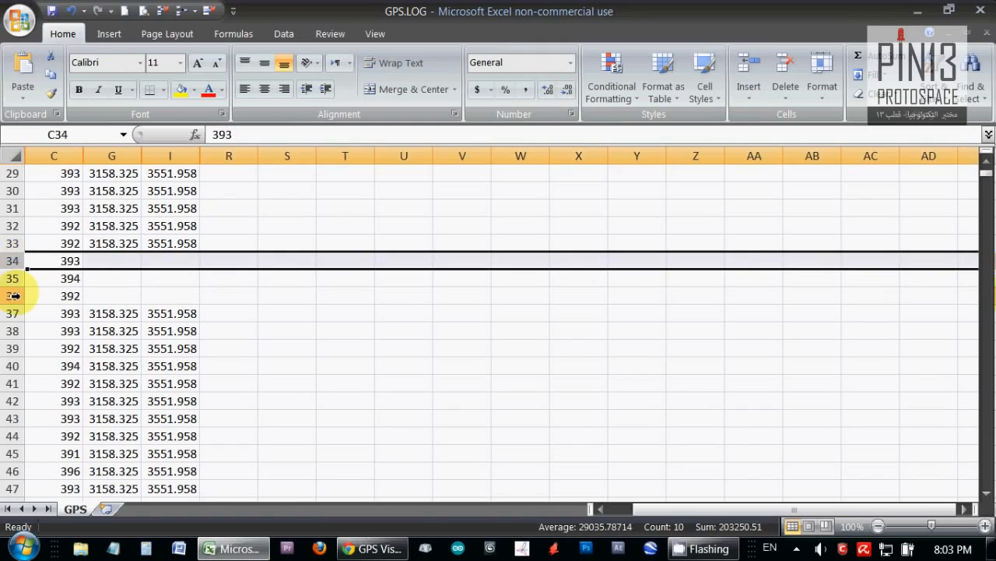
left_click(14, 295, "shift")
right_click(87, 287)
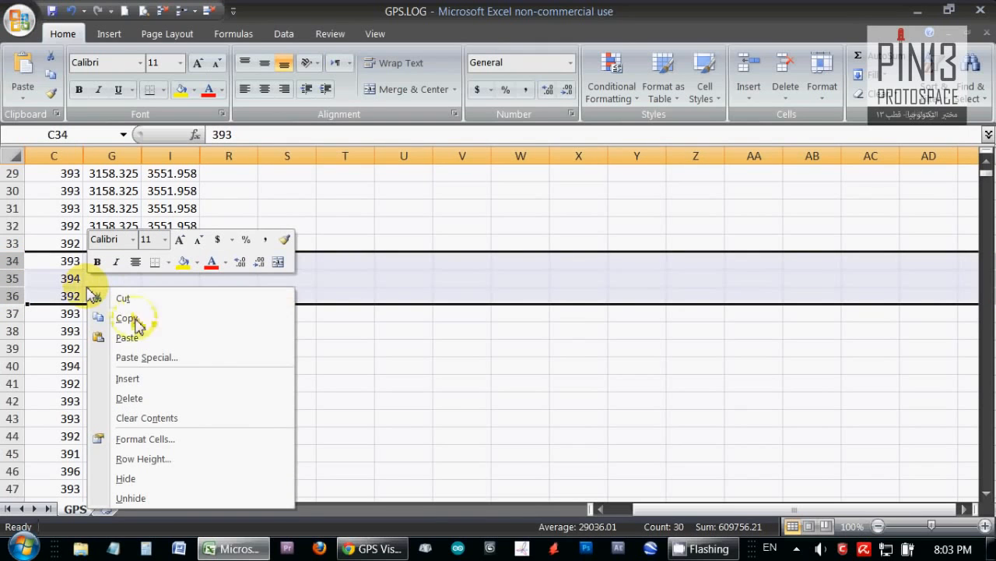
left_click(144, 398)
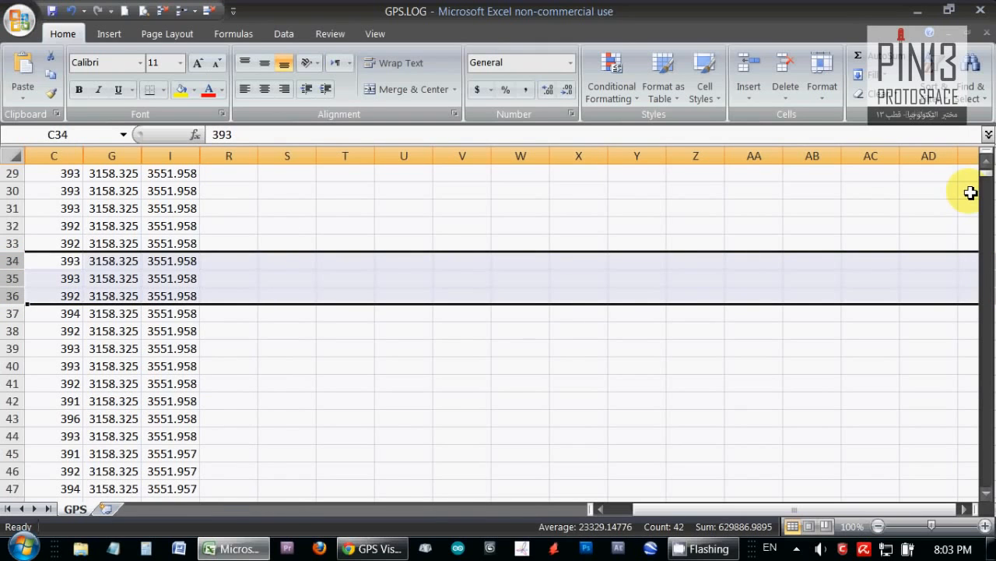
Insert a blank row above the first data row of the sheet.
left_click(985, 165)
left_click_drag(985, 172, 985, 163)
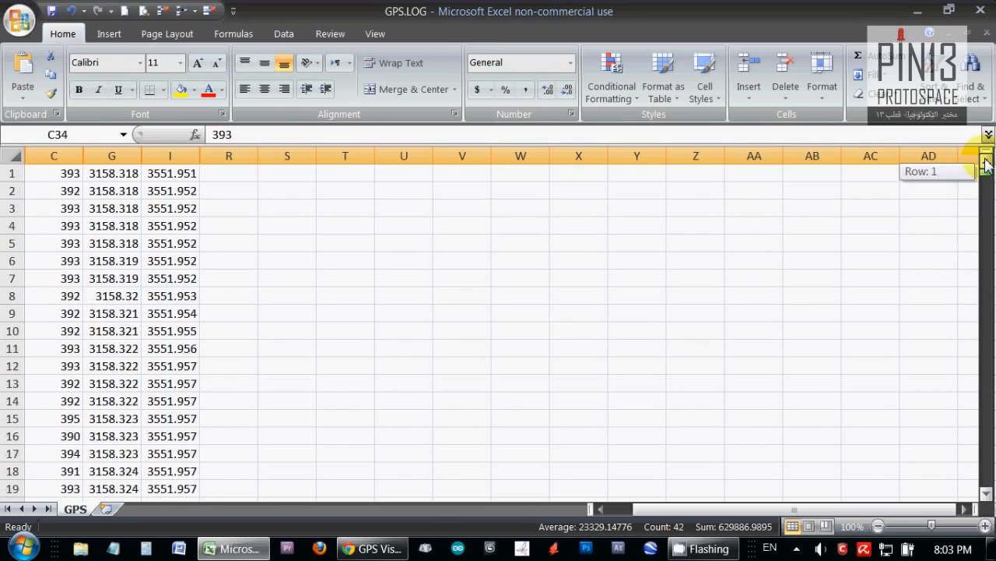
left_click(15, 174)
right_click(17, 174)
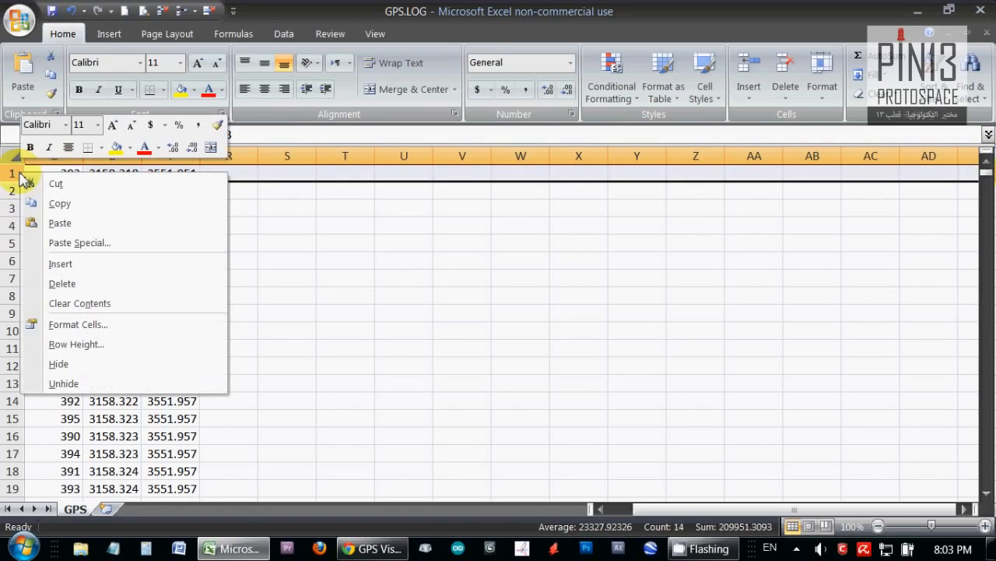
left_click(82, 263)
Enter the column headers N in C1, Latitude in G1 and Longitude in I1.
left_click(81, 173)
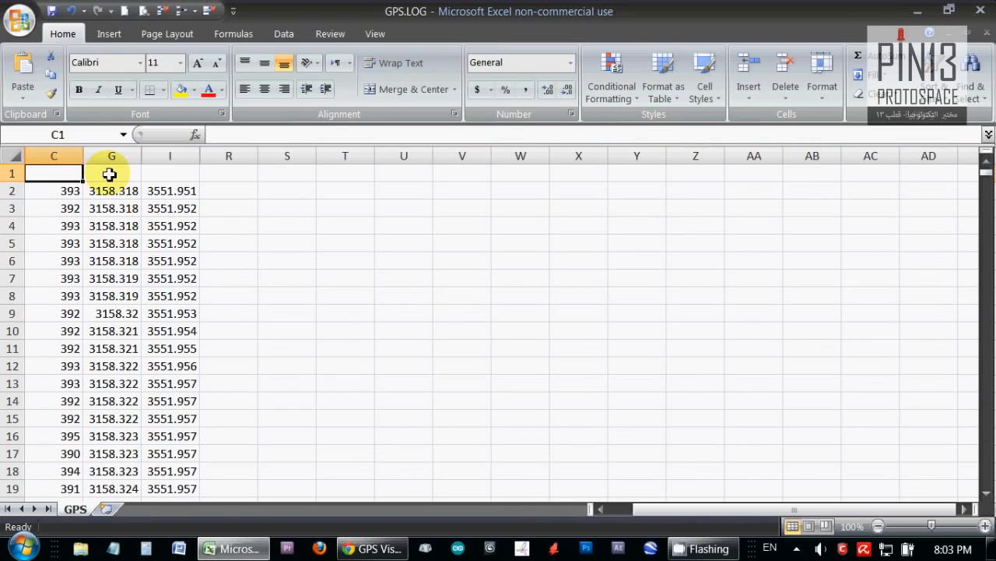
type("N")
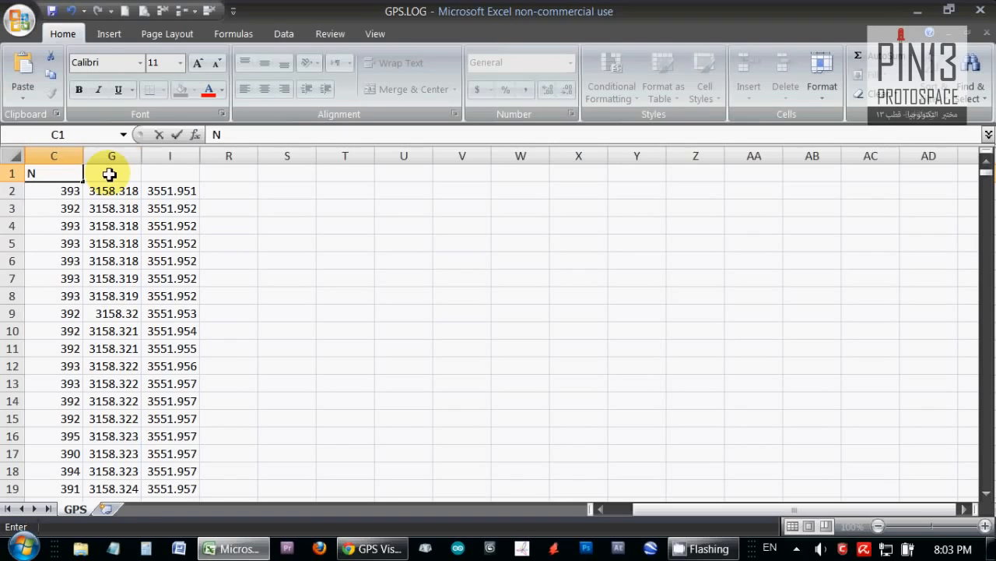
left_click(109, 174)
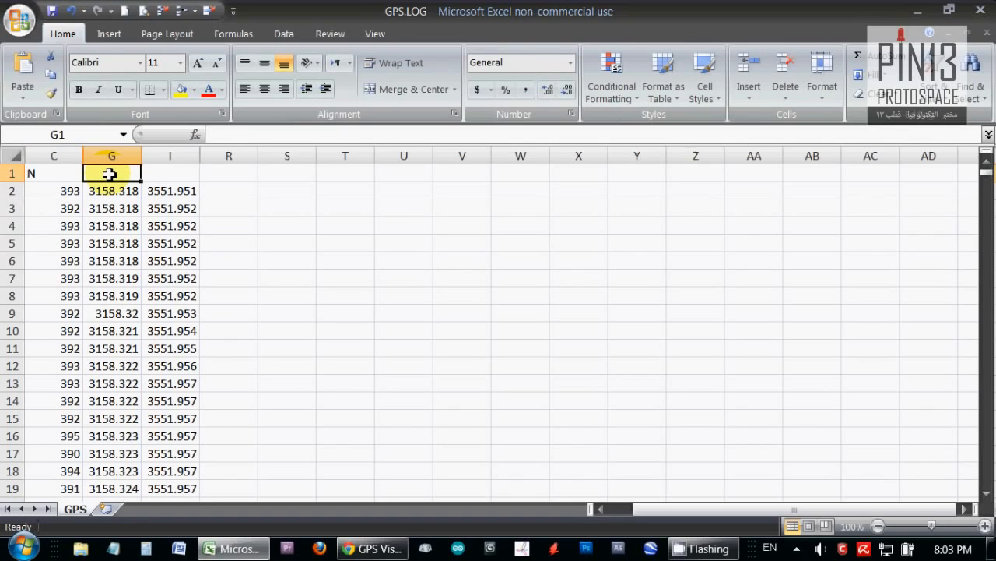
type("Latitude")
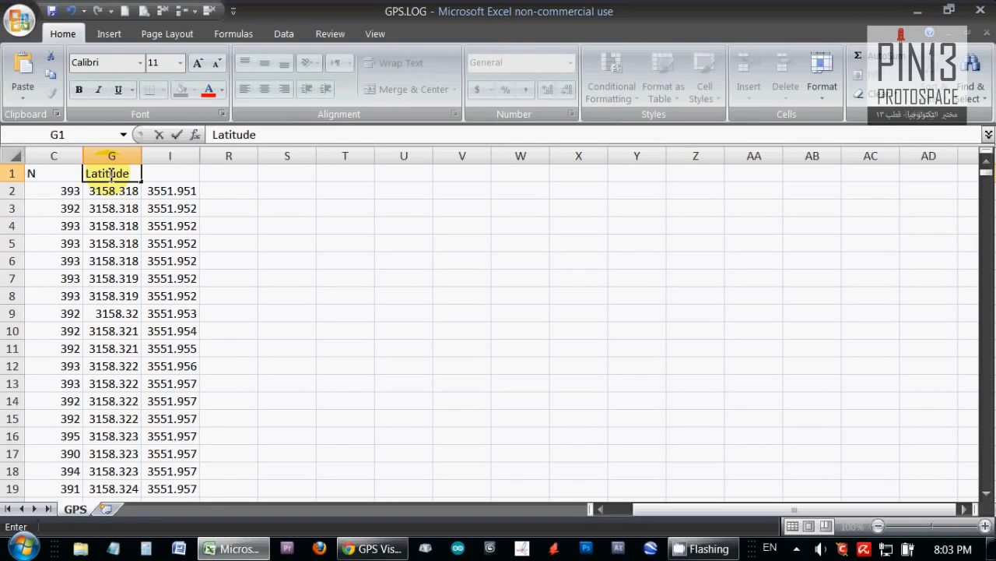
left_click(155, 173)
type("Lona")
key("BackSpace")
type("gitud")
key("BackSpace")
key("BackSpace")
type("ude")
key("Return")
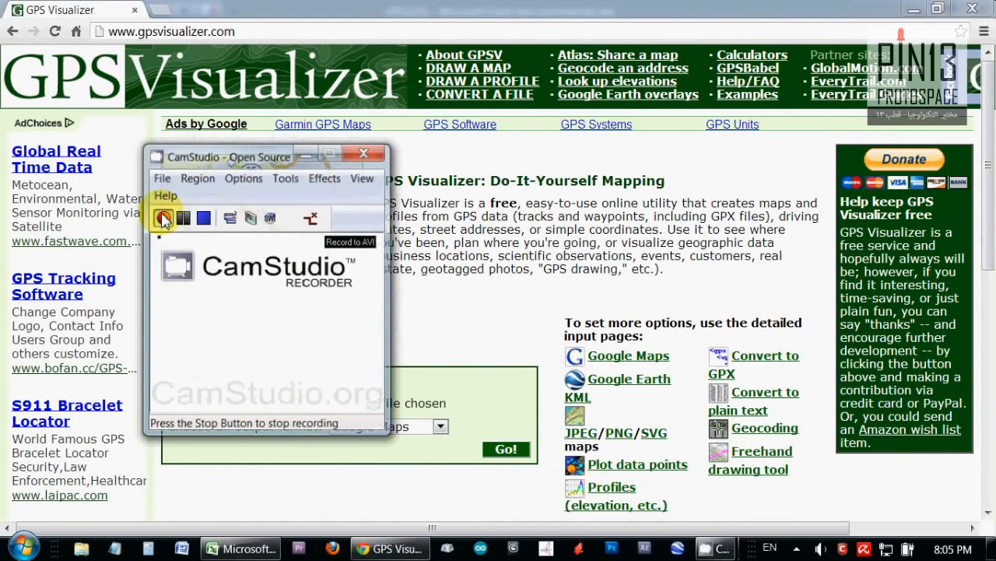
left_click(160, 214)
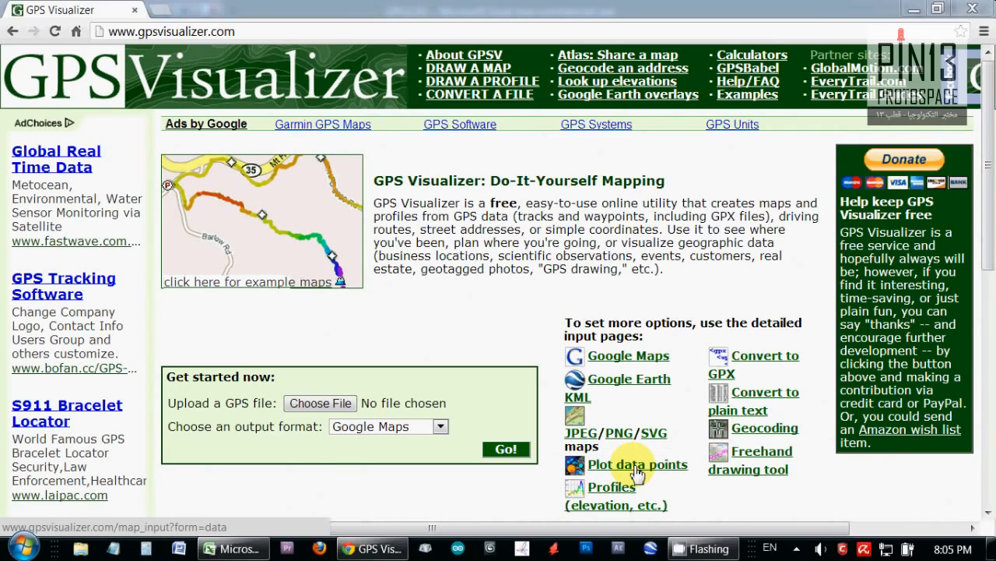
Open GPS Visualizer's Plot data points form and clear the sample header line from the box for pasted data.
left_click(637, 466)
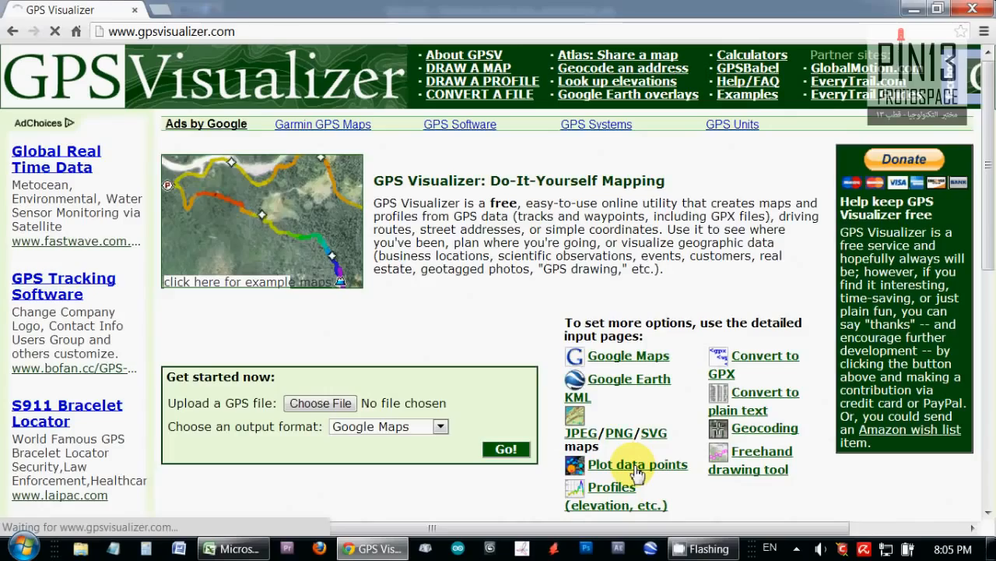
left_click_drag(989, 99, 991, 223)
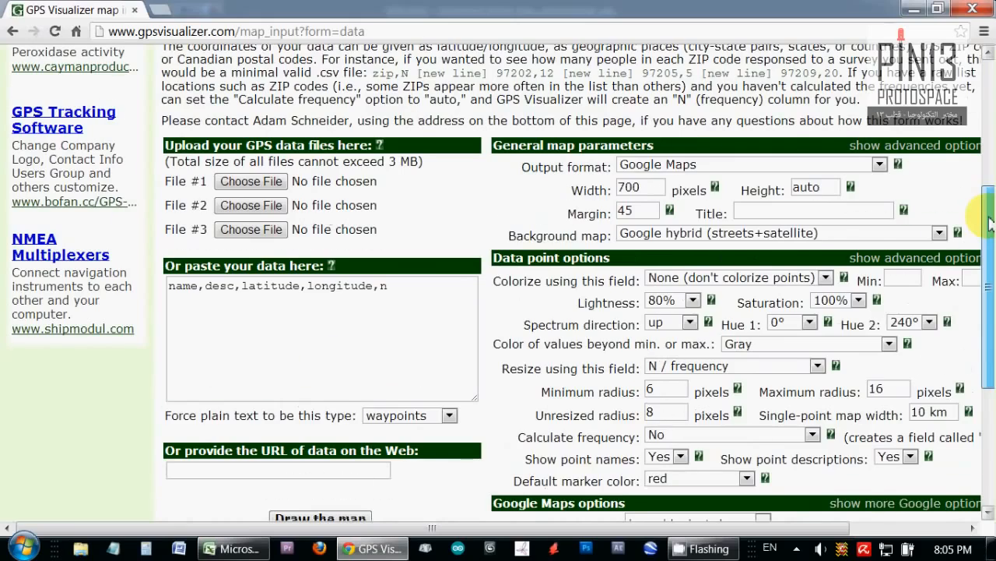
scroll(404, 288, "down", 1)
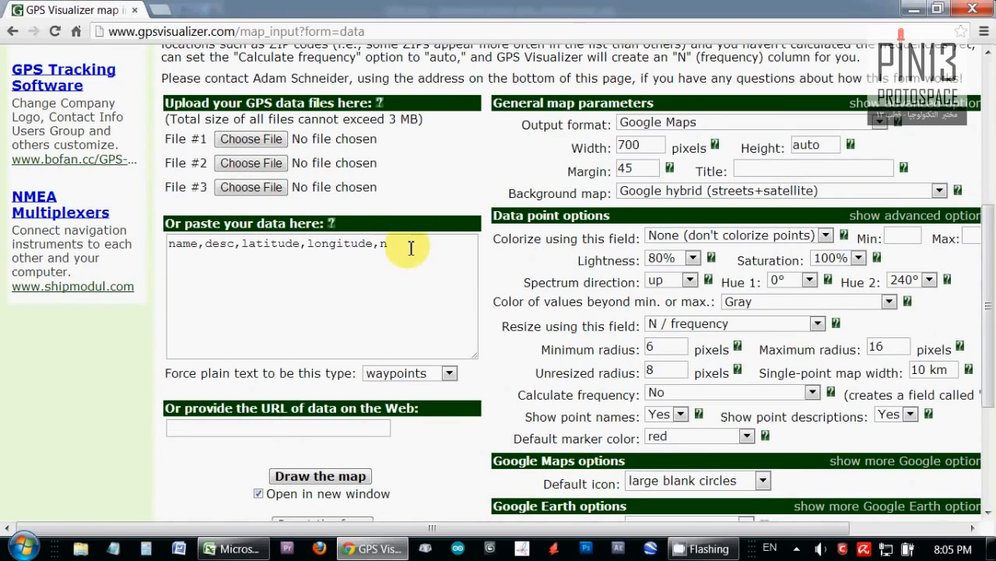
left_click_drag(411, 248, 136, 248)
key("BackSpace")
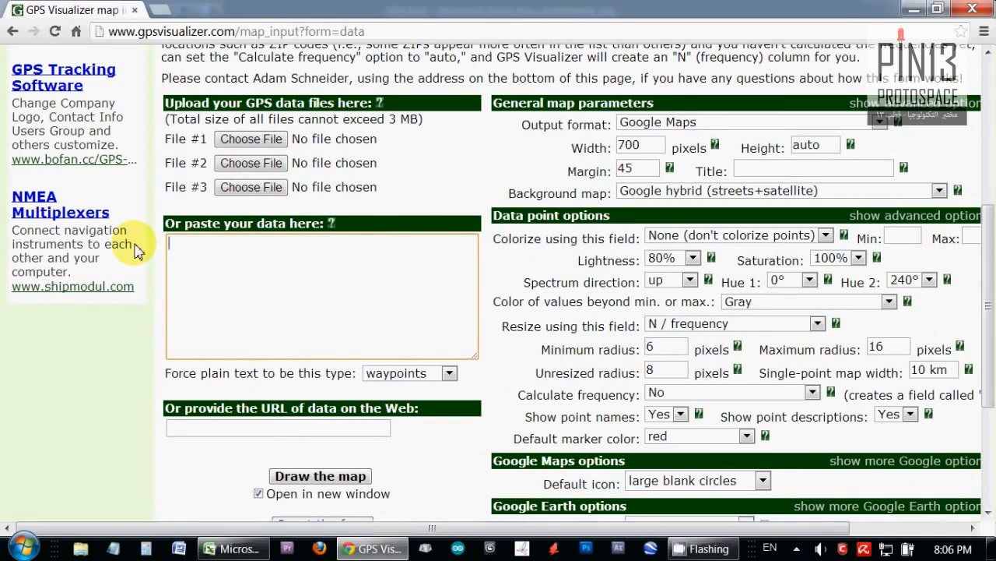
Switch to the GPS.LOG spreadsheet in Excel and copy the whole data range from the N header in C1 through I2029.
left_click(254, 549)
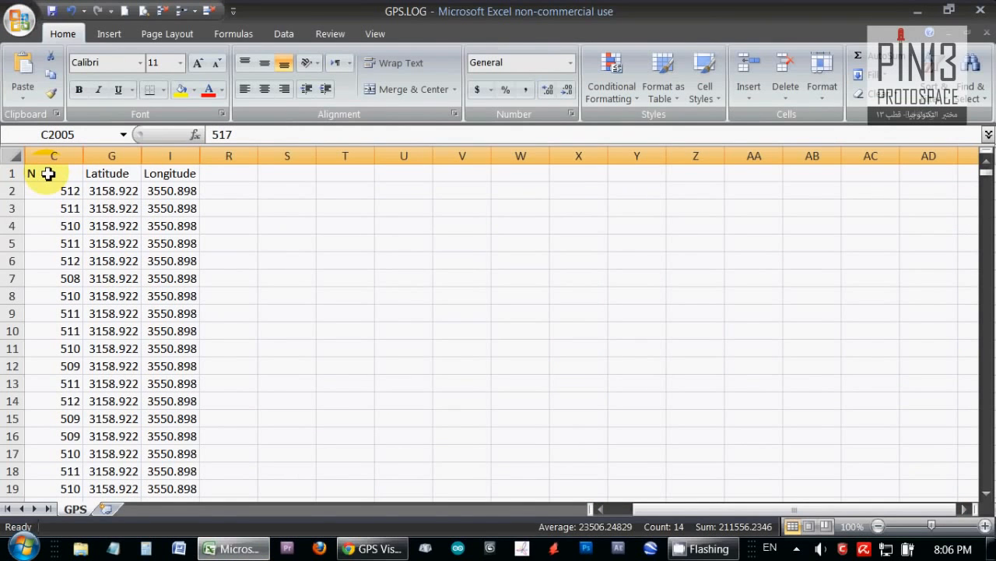
left_click(48, 173)
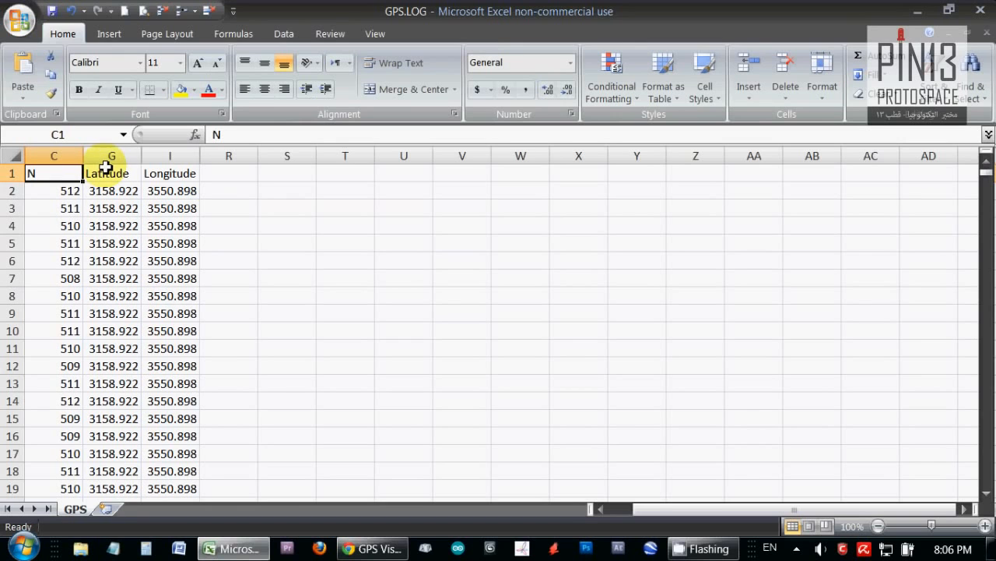
left_click_drag(983, 177, 991, 243)
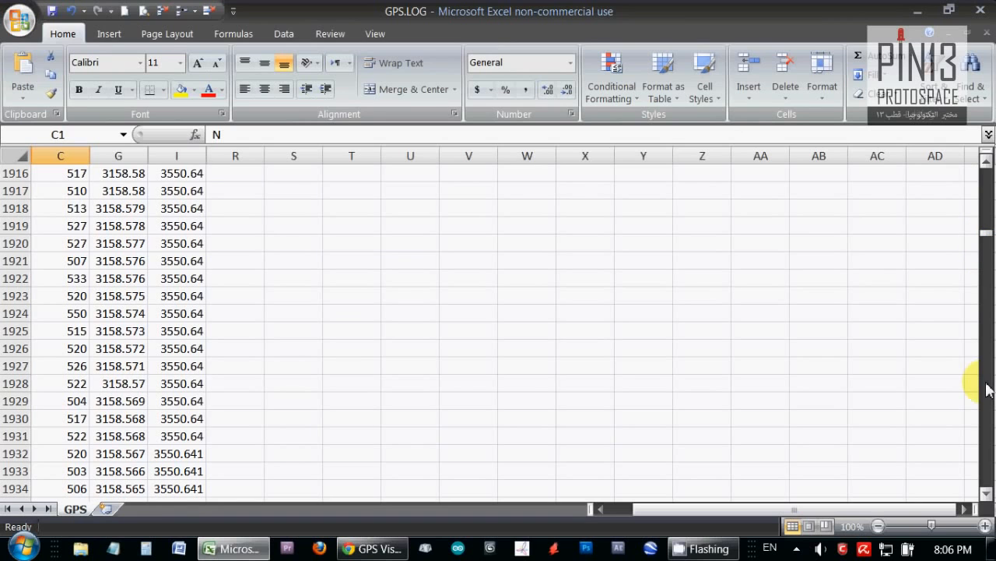
left_click(991, 390)
left_click_drag(992, 389, 991, 389)
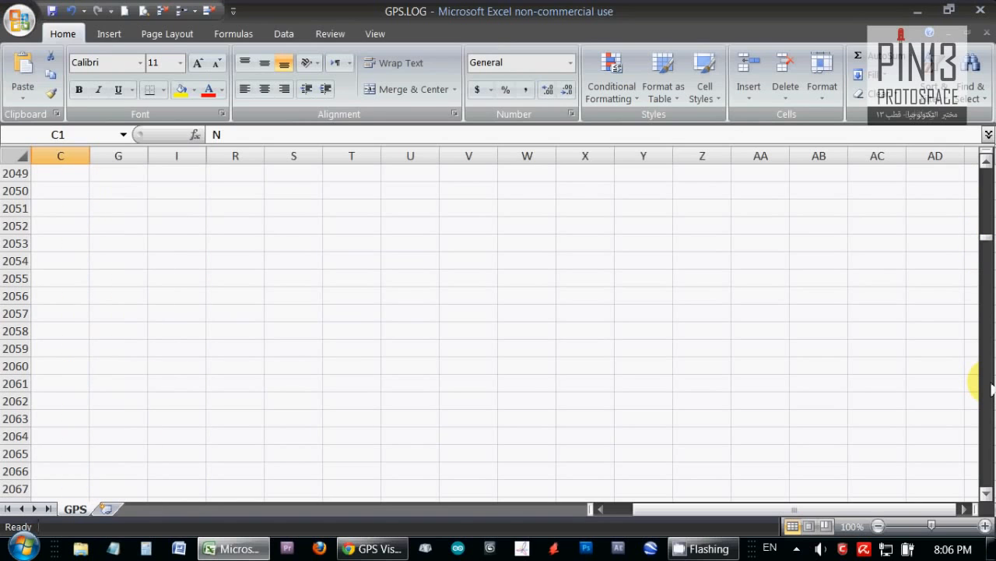
left_click(988, 215)
left_click(987, 215)
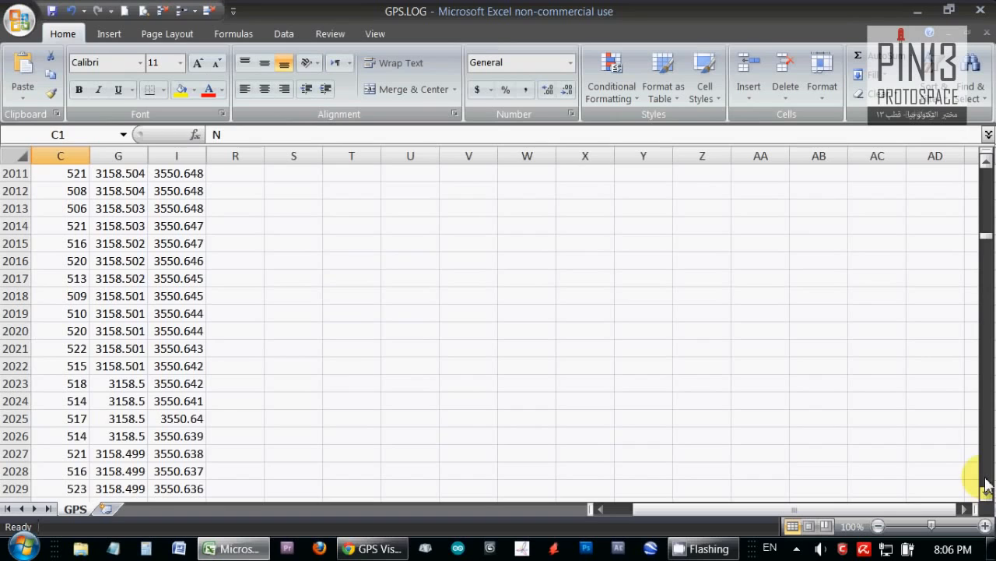
double_click(987, 493)
left_click(987, 493)
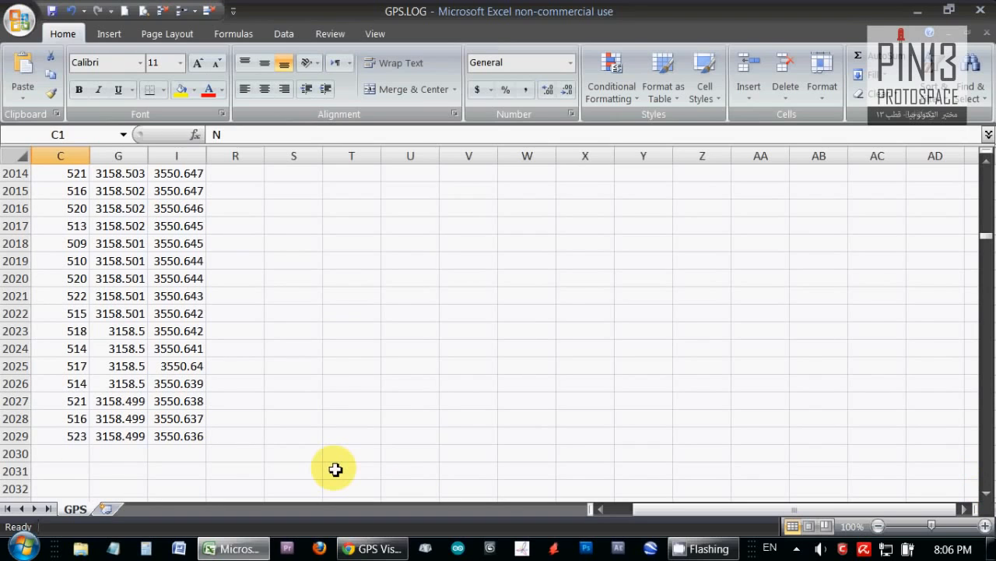
left_click(186, 440, "ctrl")
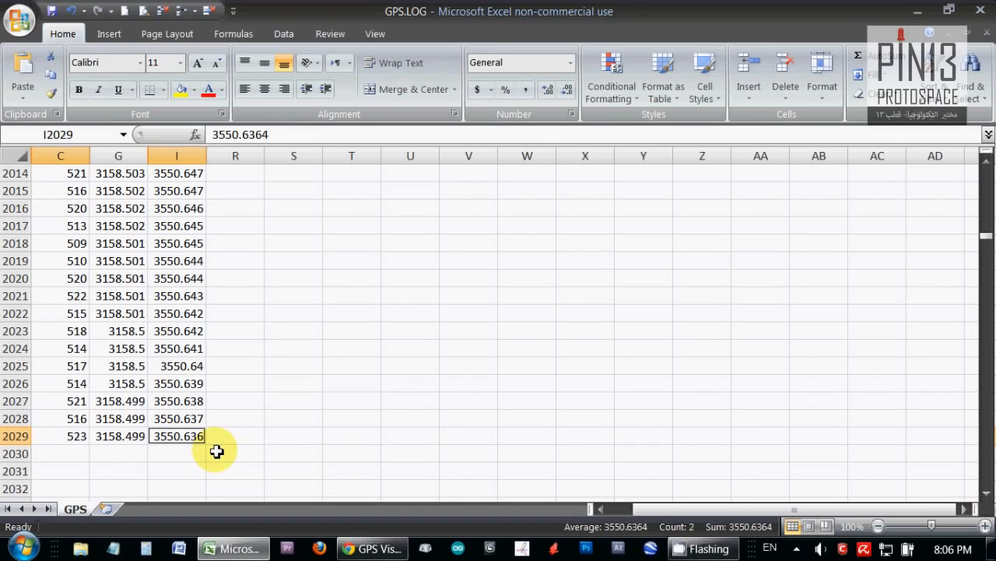
left_click(180, 436)
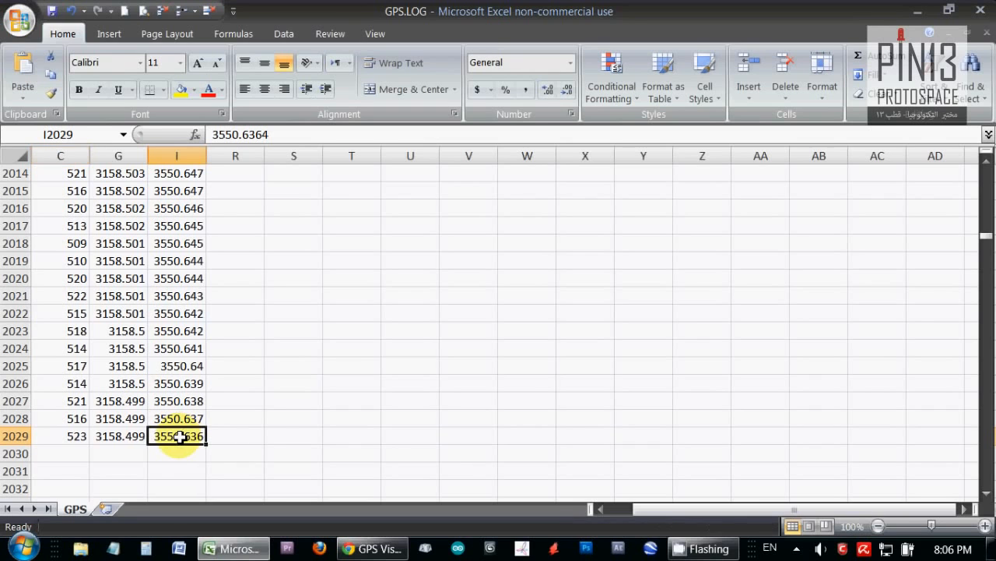
left_click_drag(985, 235, 987, 173)
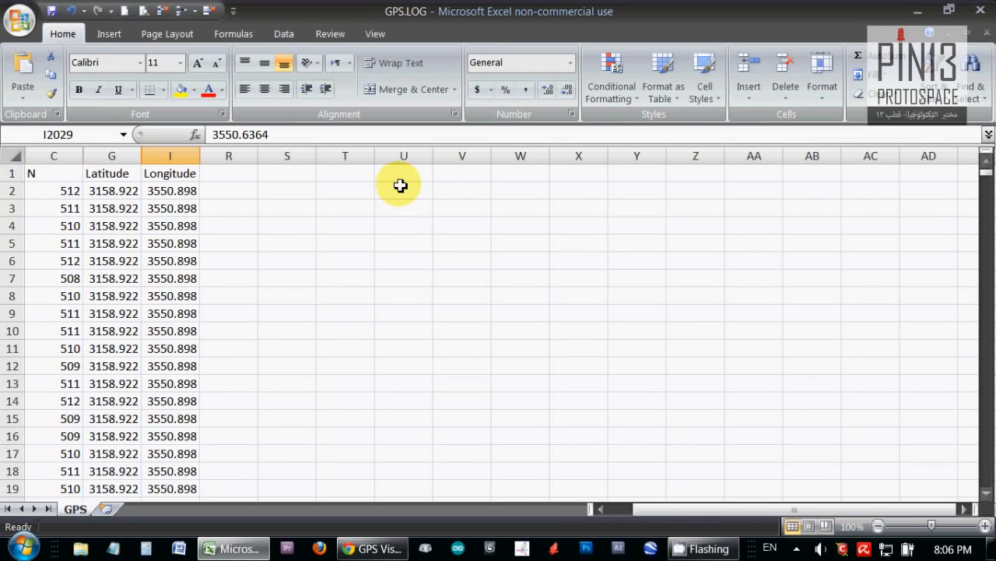
left_click(69, 179, "shift")
right_click(107, 210)
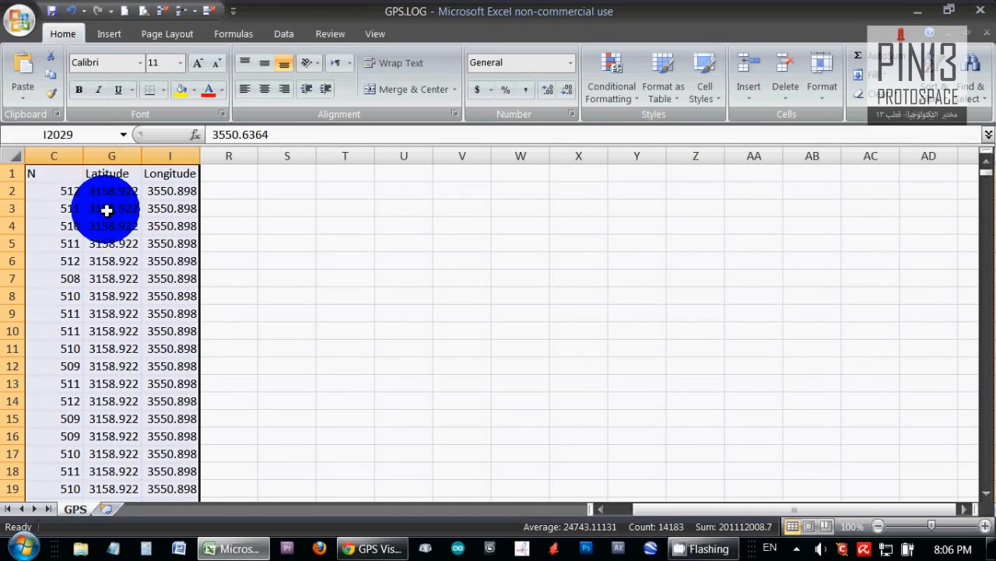
left_click(166, 244)
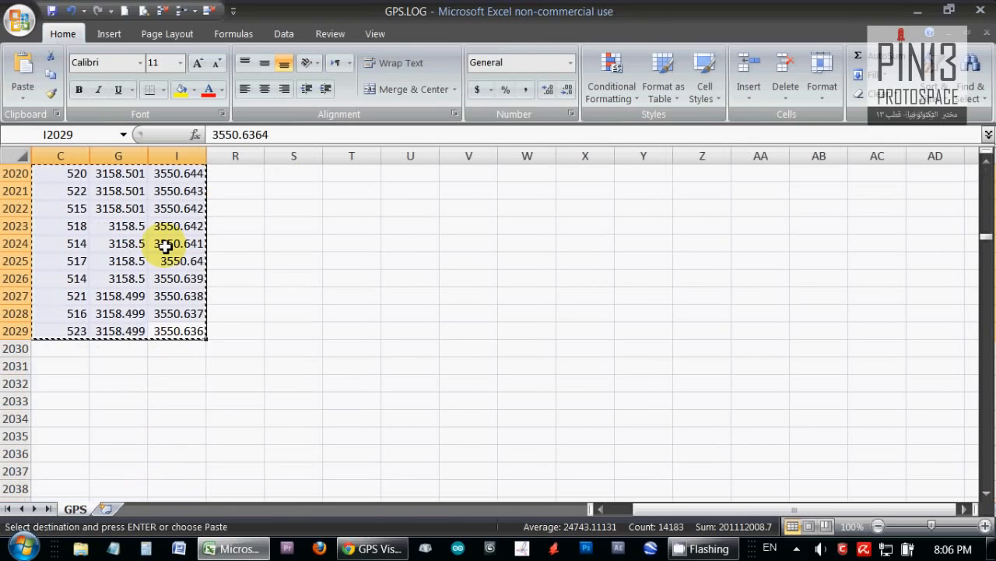
Switch back to GPS Visualizer in the browser and paste the copied spreadsheet data into the empty data box.
left_click(377, 549)
left_click(270, 318)
left_click(248, 267)
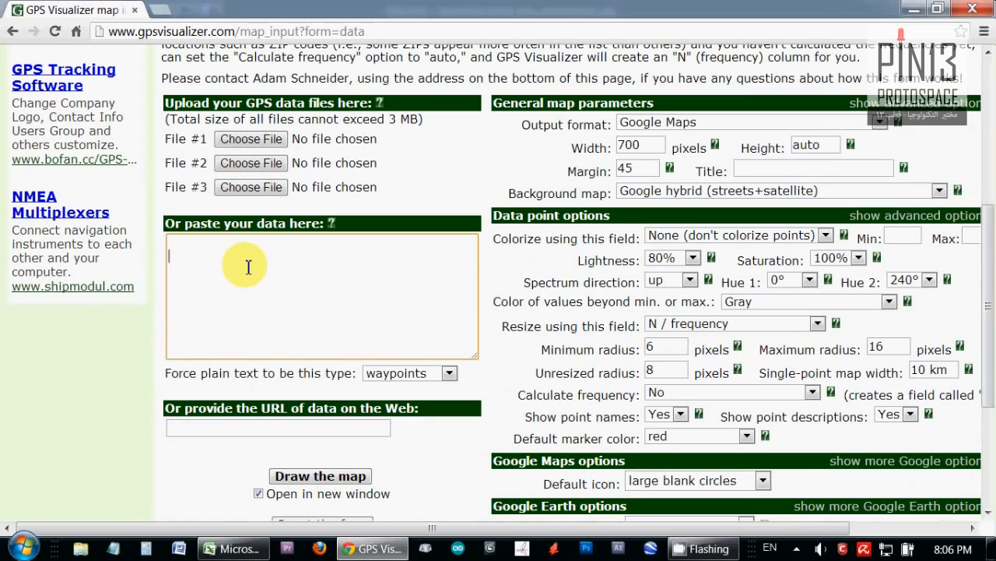
right_click(248, 267)
left_click(281, 361)
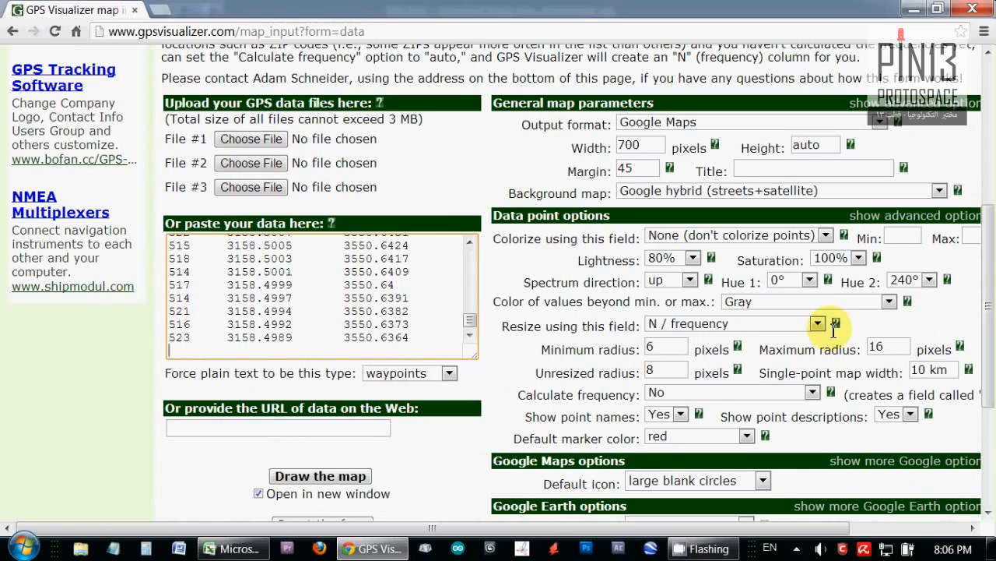
Remove the blank line above the N, Latitude, Longitude header in the pasted data and draw the map.
left_click_drag(469, 319, 469, 252)
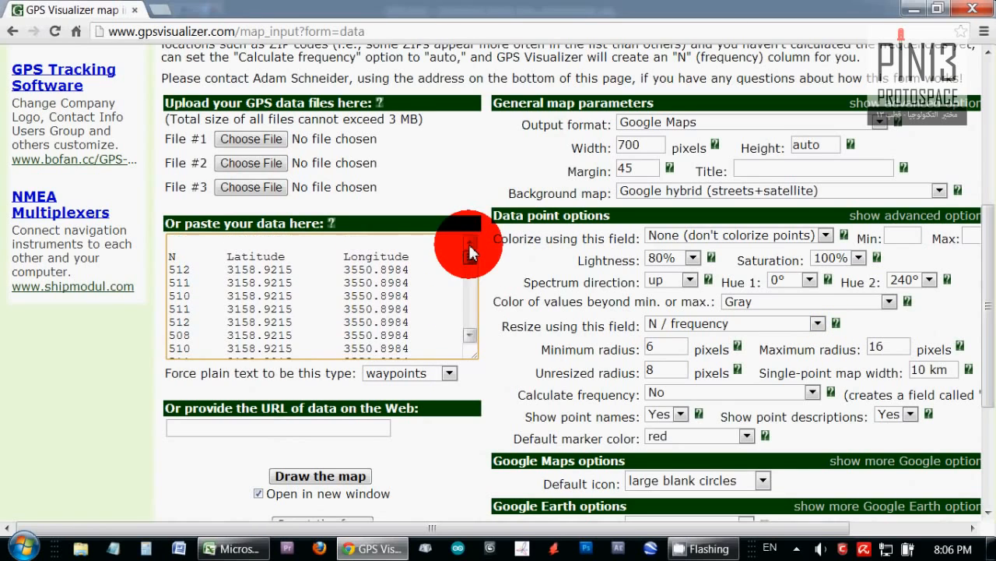
left_click(200, 246)
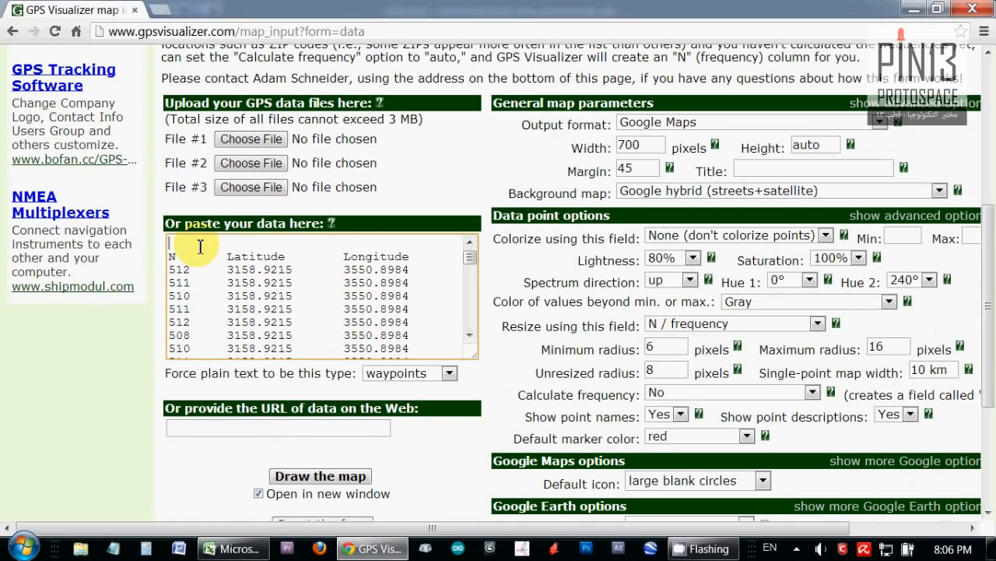
key("Delete")
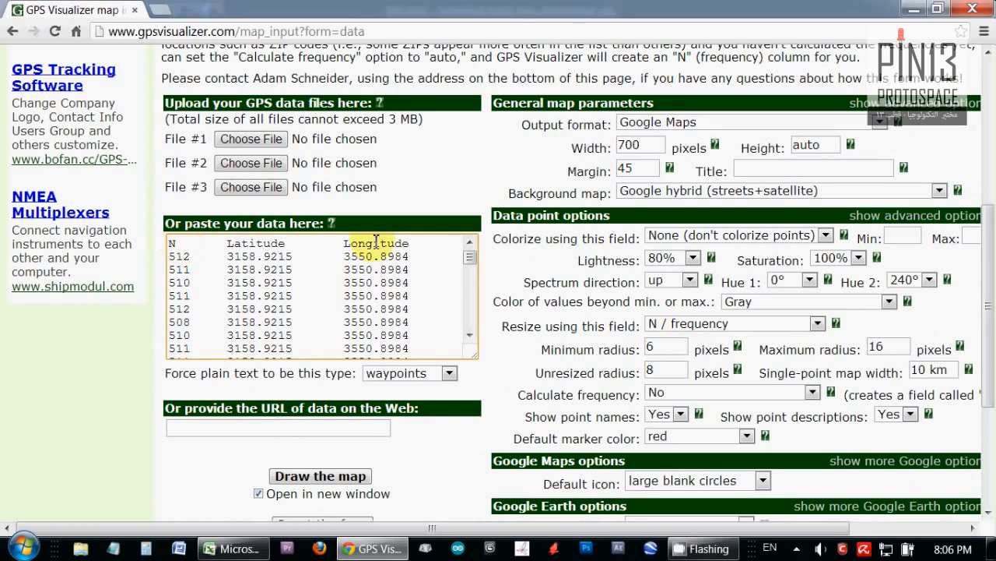
left_click(331, 482)
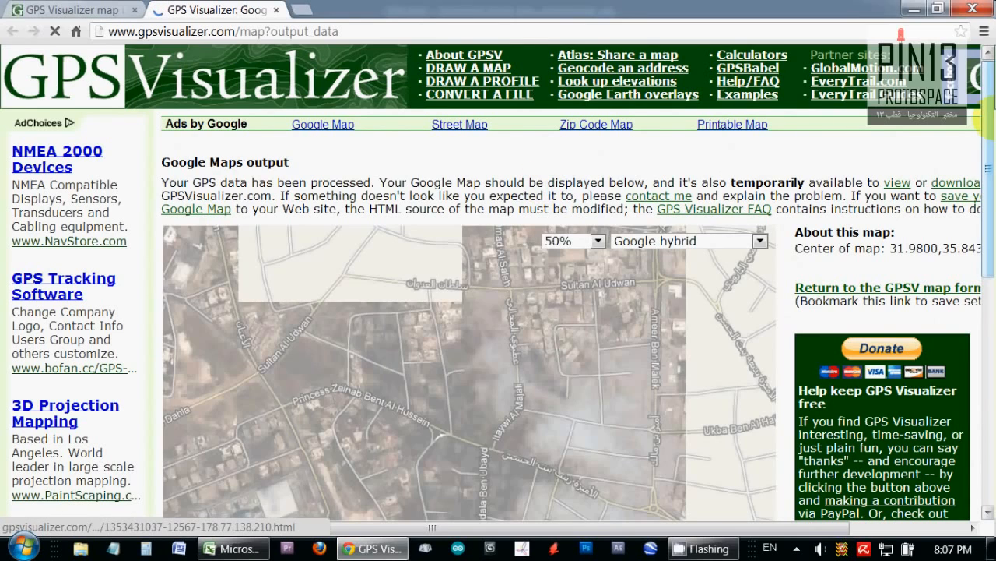
Examine the plotted route on the map and read the N values of several points along it.
left_click_drag(987, 117, 987, 175)
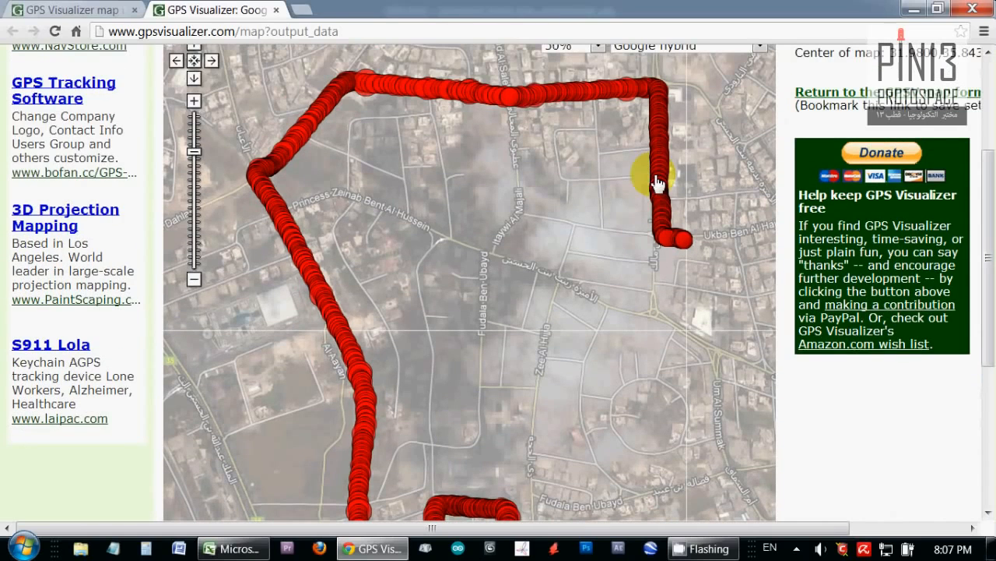
left_click(518, 99)
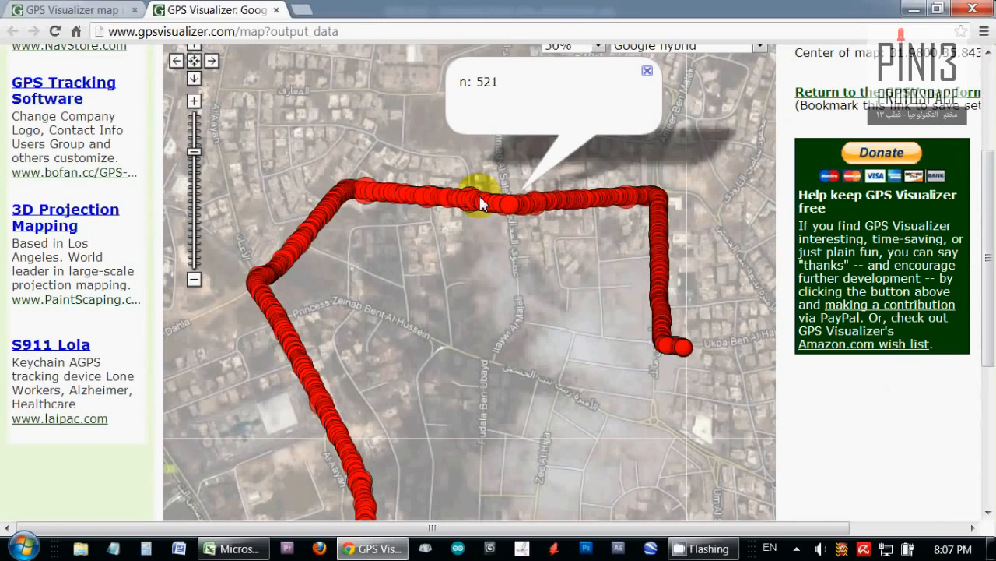
left_click(449, 208)
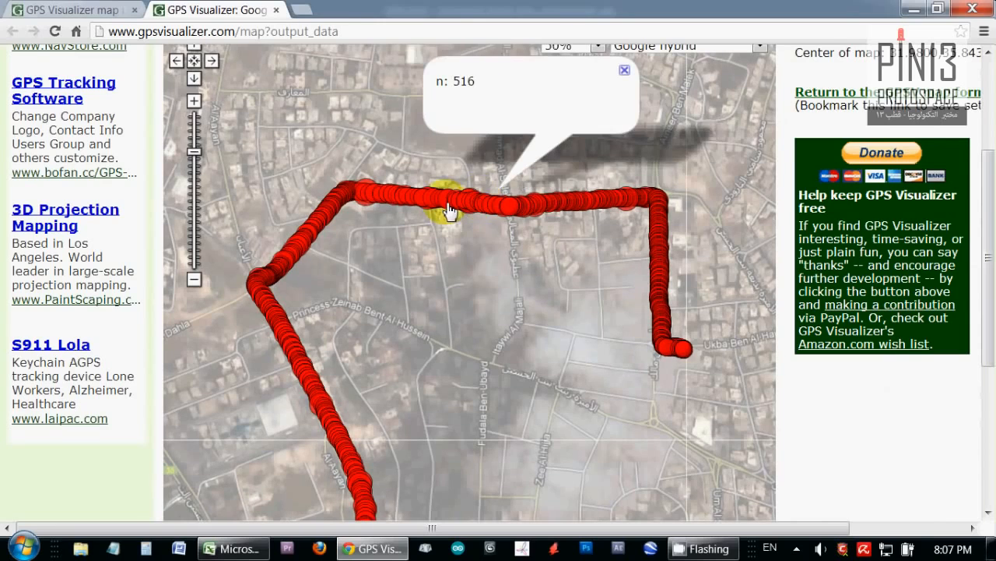
left_click(436, 213)
left_click(395, 205)
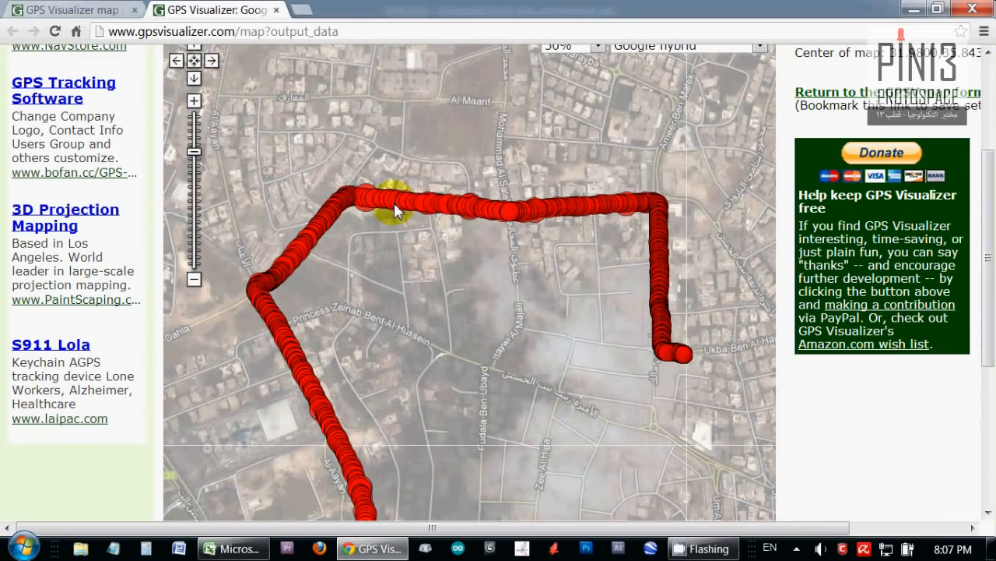
left_click(369, 209)
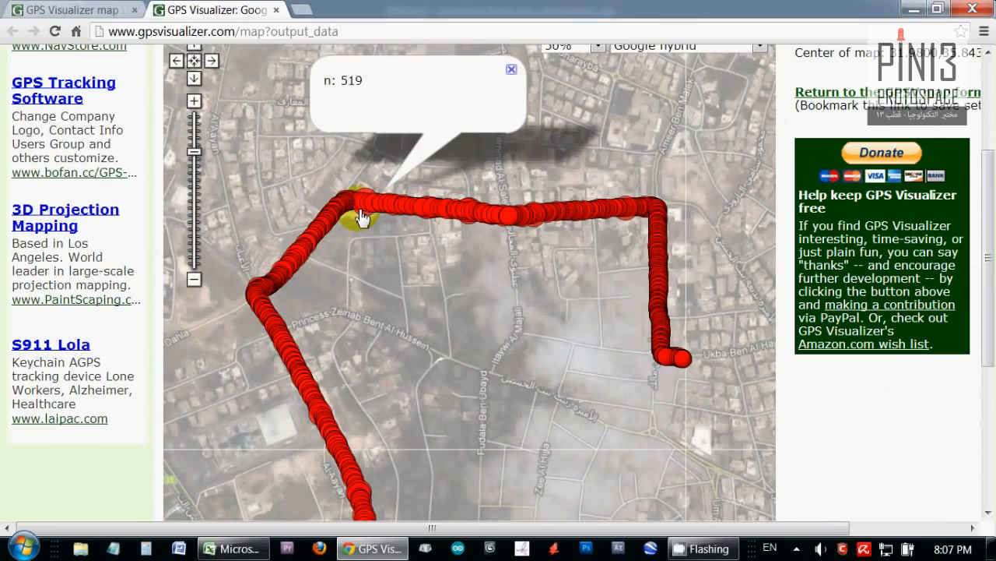
left_click(361, 211)
left_click(281, 279)
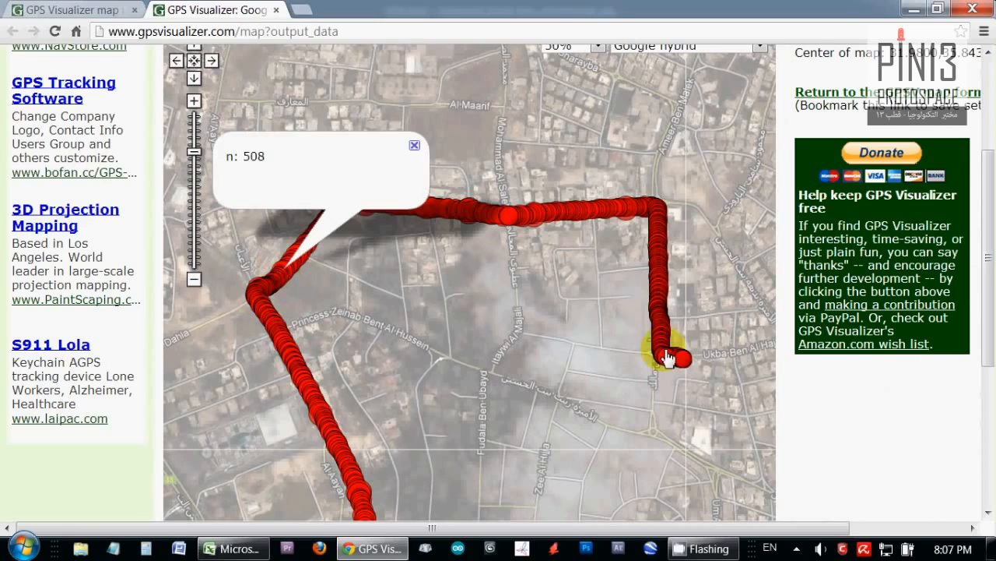
left_click(676, 362)
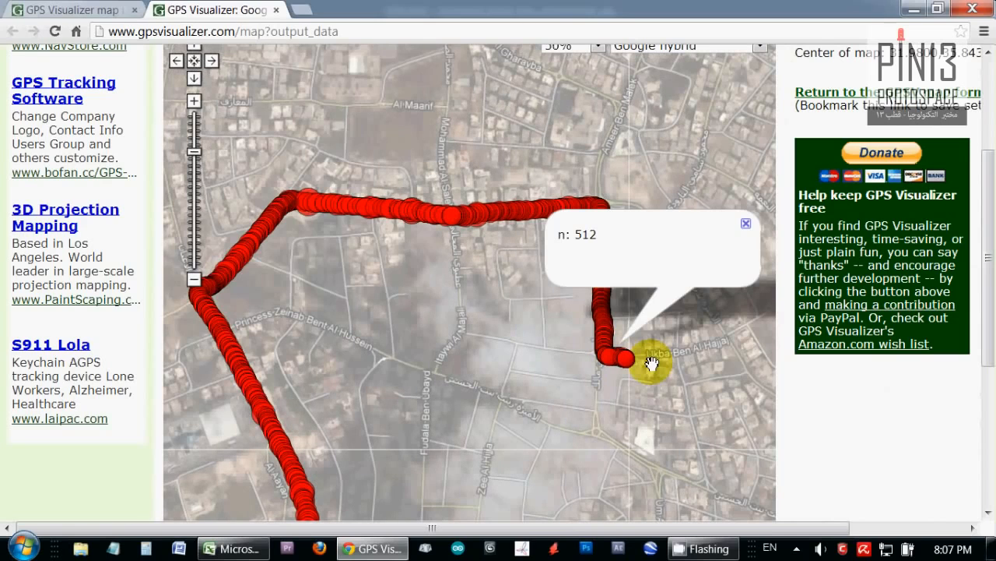
left_click(626, 364)
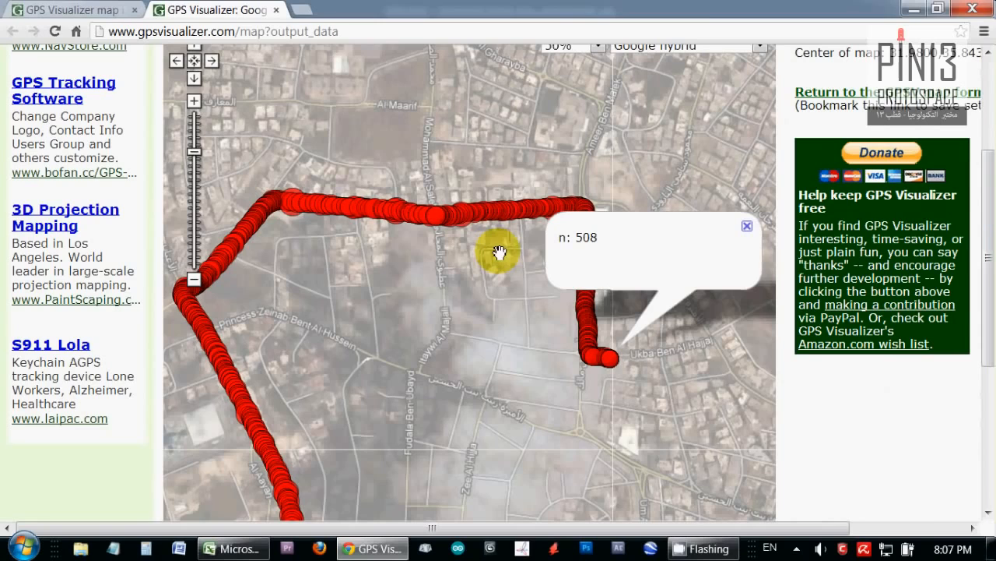
left_click_drag(982, 200, 983, 242)
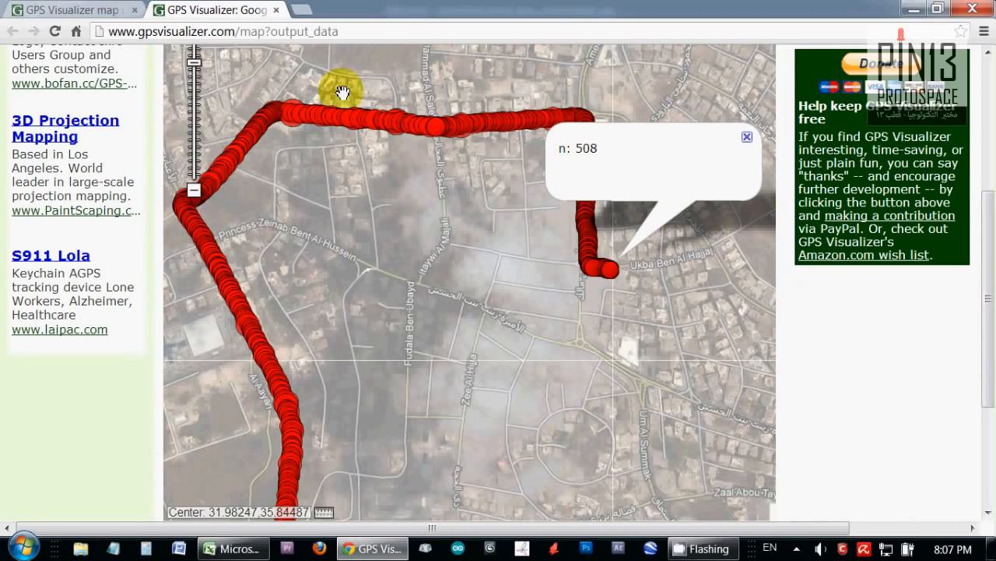
Close the map output and set the data points to be colorized by N / frequency.
left_click(276, 10)
left_click_drag(579, 530, 671, 527)
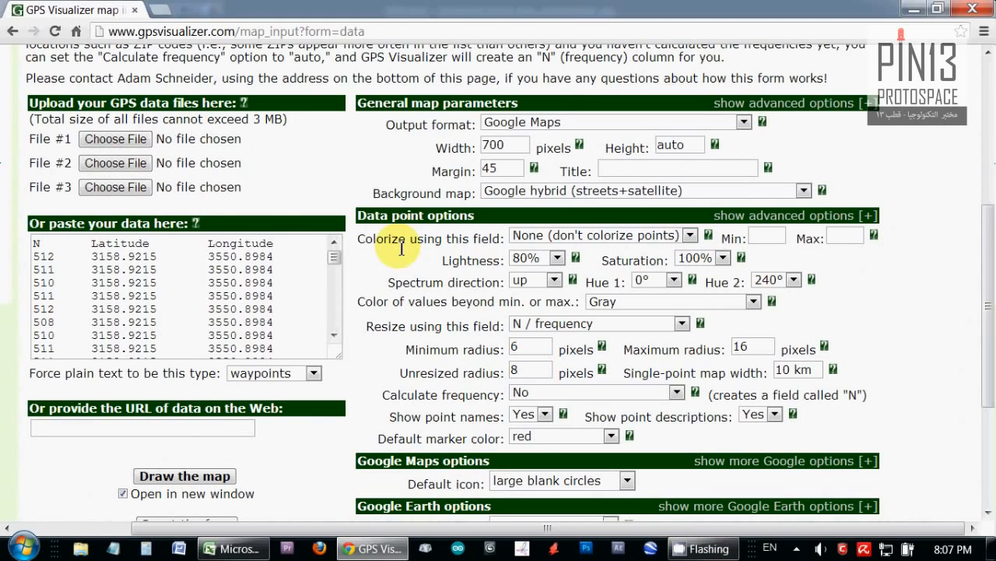
left_click(690, 235)
left_click(639, 265)
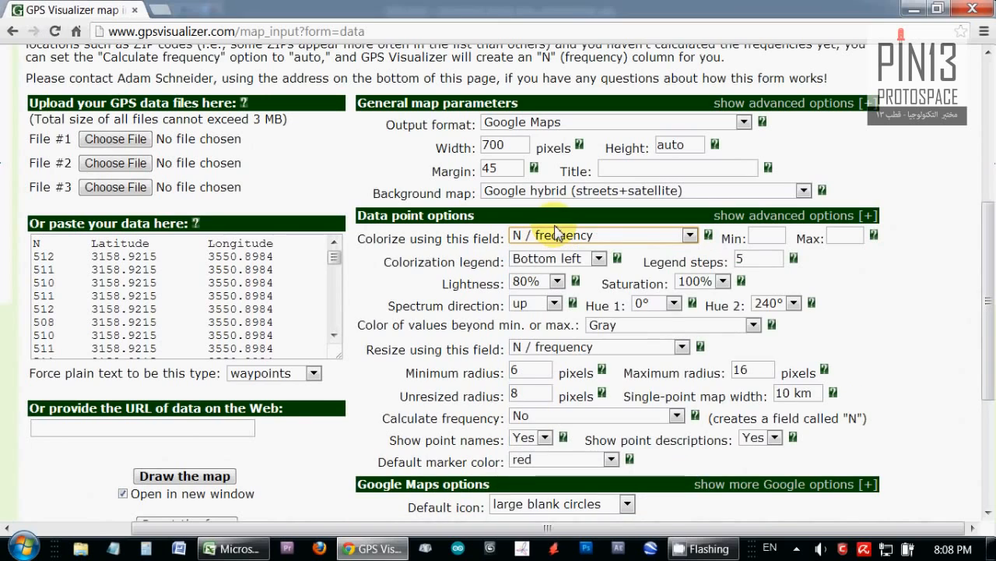
Check the N values in the pasted data and set the colorization minimum to 500.
left_click(768, 235)
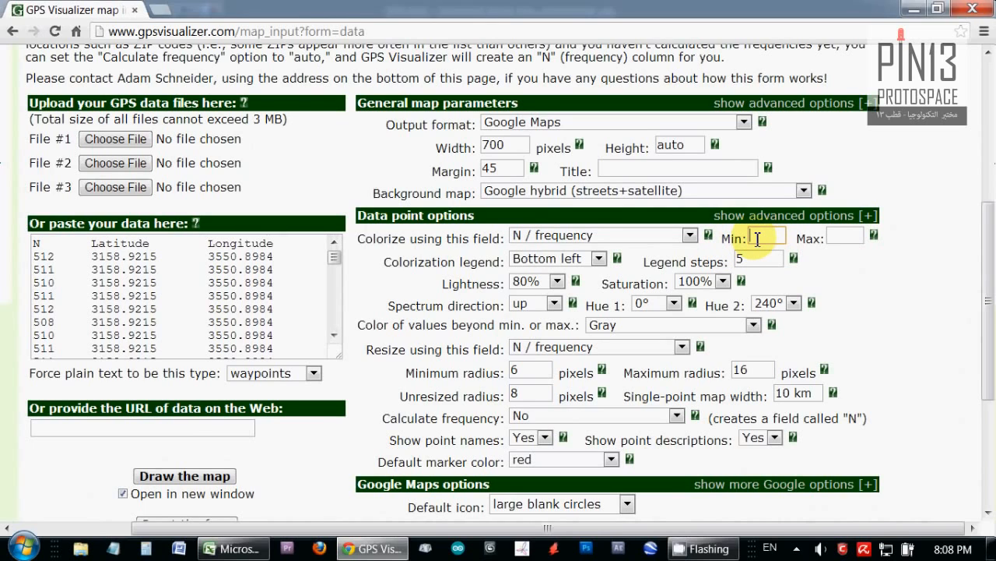
left_click(844, 239)
left_click(770, 238)
left_click_drag(334, 257, 339, 299)
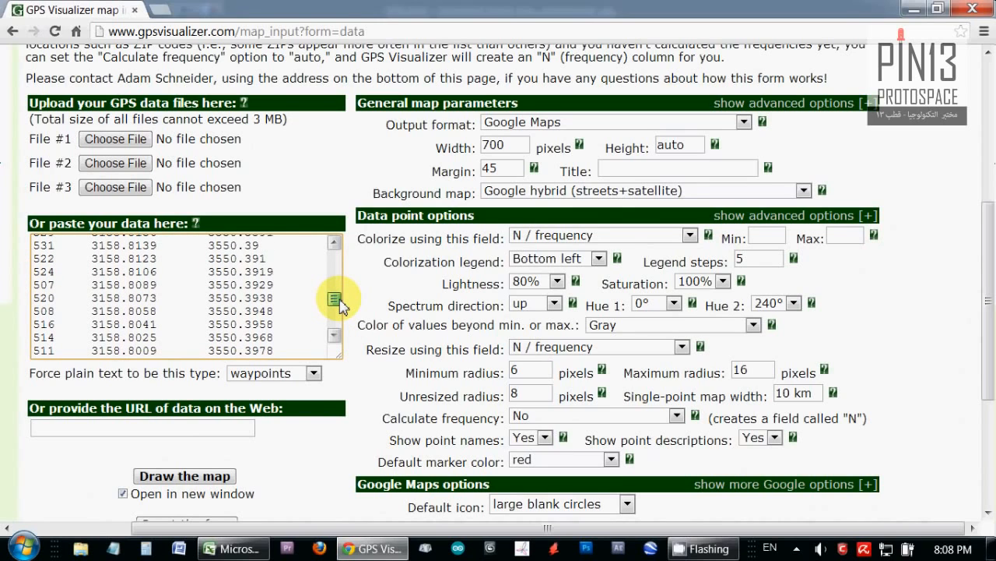
mouse_move(340, 303)
left_mouse_down()
mouse_move(348, 322)
mouse_move(350, 303)
left_mouse_up()
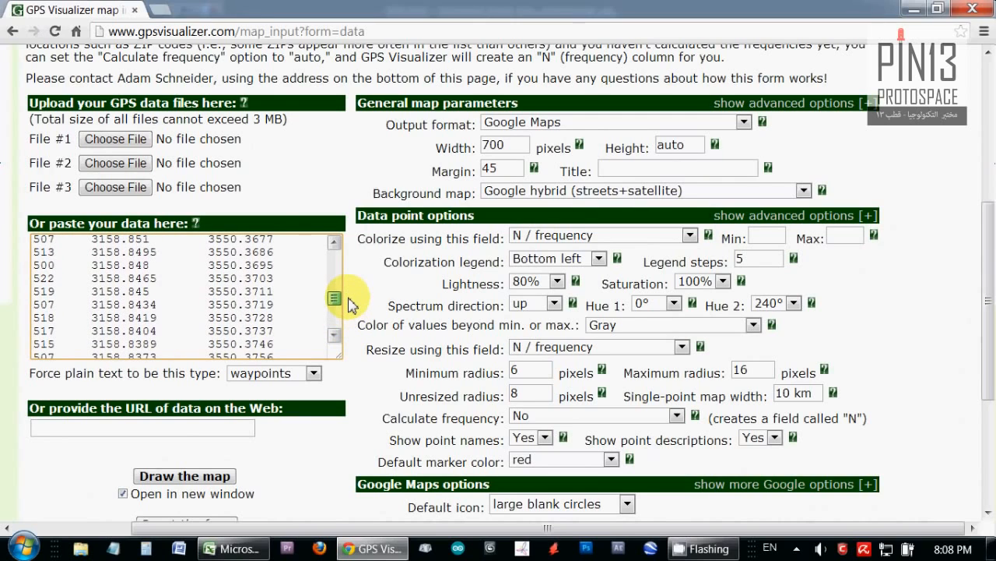
mouse_move(352, 299)
left_mouse_down()
mouse_move(349, 277)
mouse_move(352, 301)
left_mouse_up()
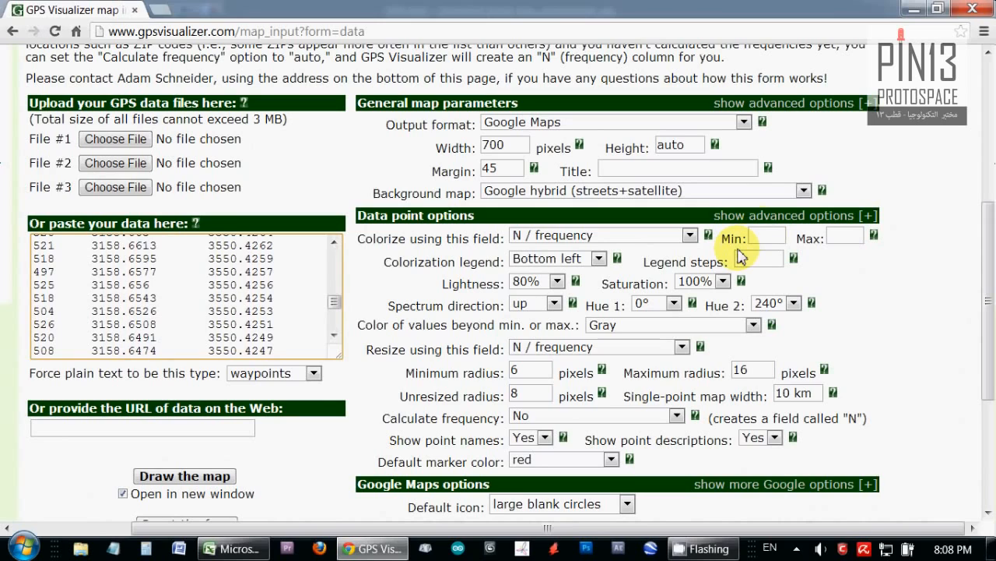
left_click(766, 232)
type("500")
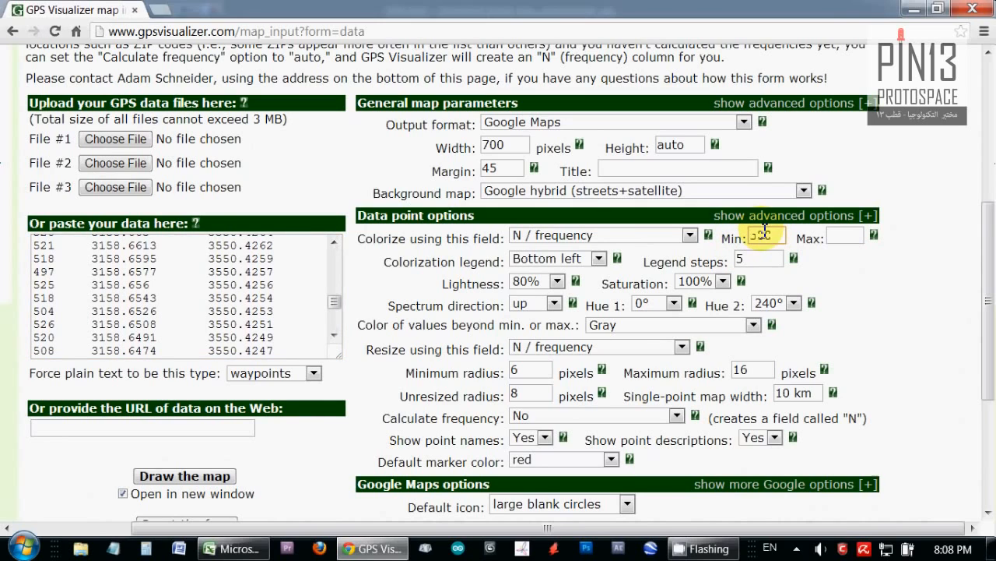
Look through the N values in several parts of the pasted data to judge their upper range.
left_click_drag(334, 302, 337, 270)
left_click(336, 272)
left_click(331, 331)
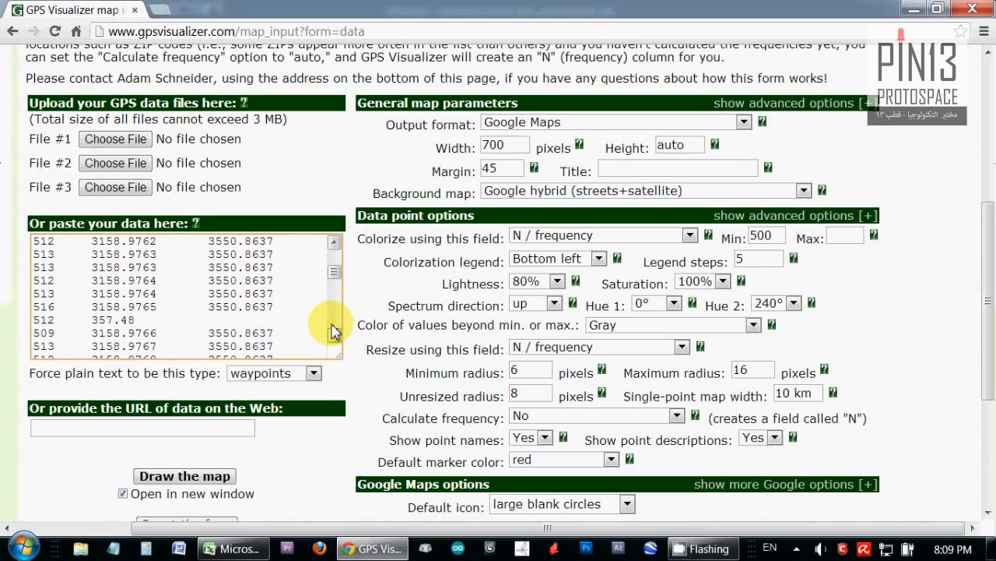
left_click(333, 330)
left_click(333, 330)
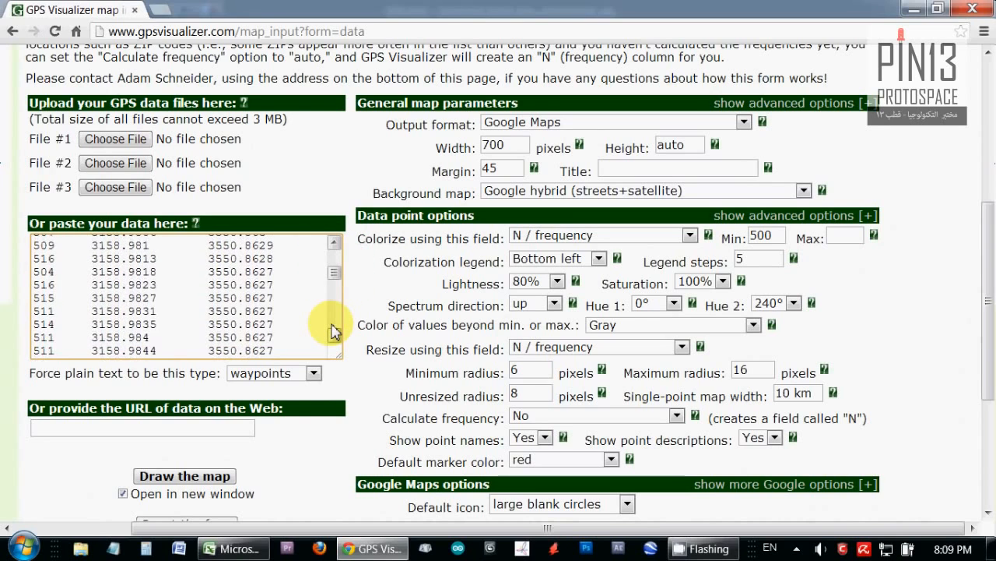
left_click(332, 330)
left_click(332, 330)
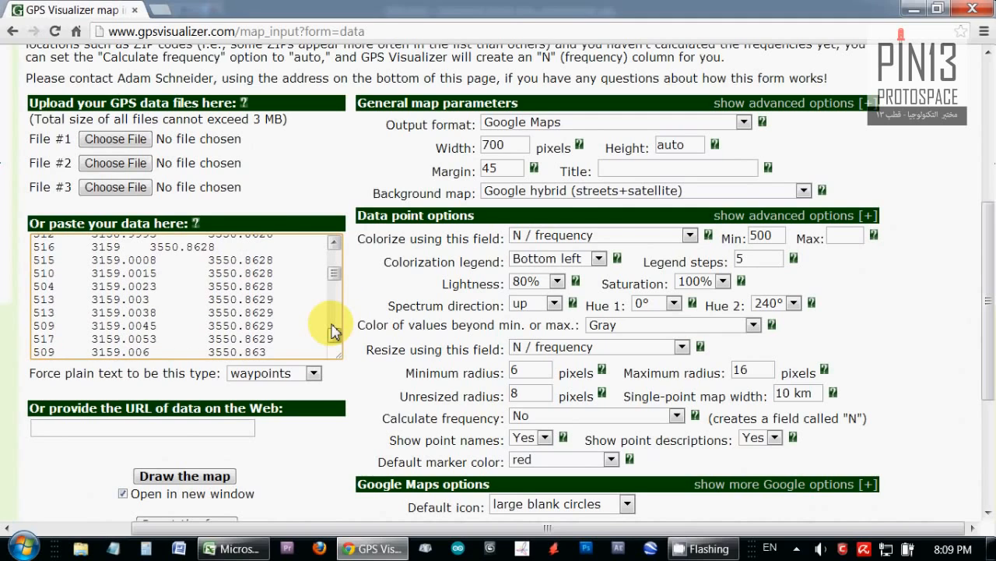
left_click(333, 330)
scroll(314, 308, "down", 5)
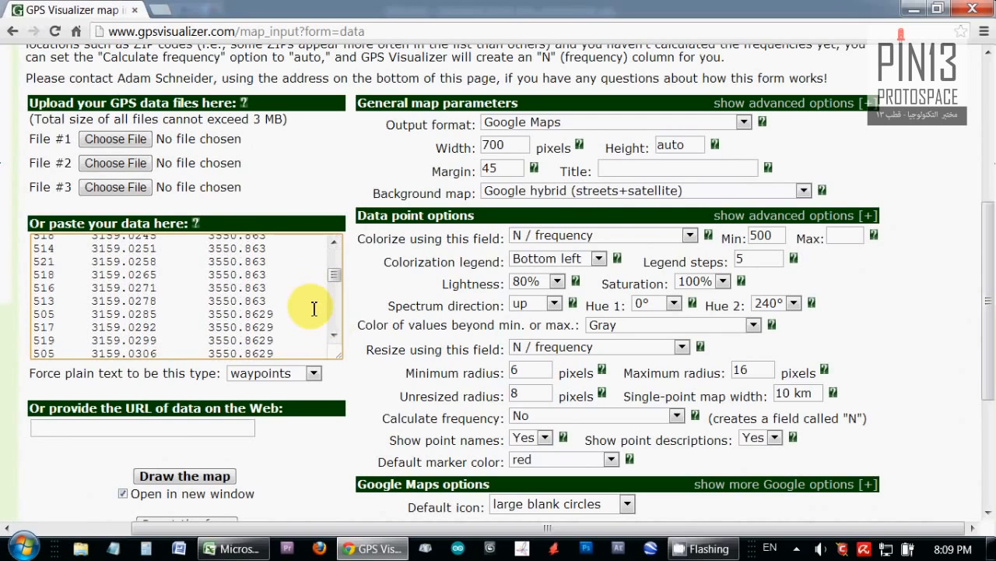
scroll(314, 308, "up", 3)
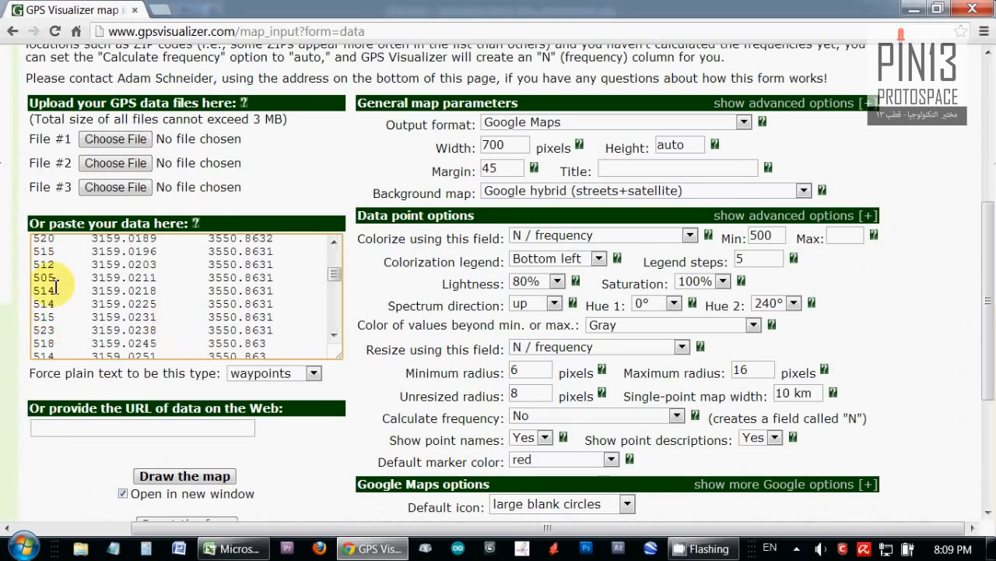
scroll(336, 319, "down", 10)
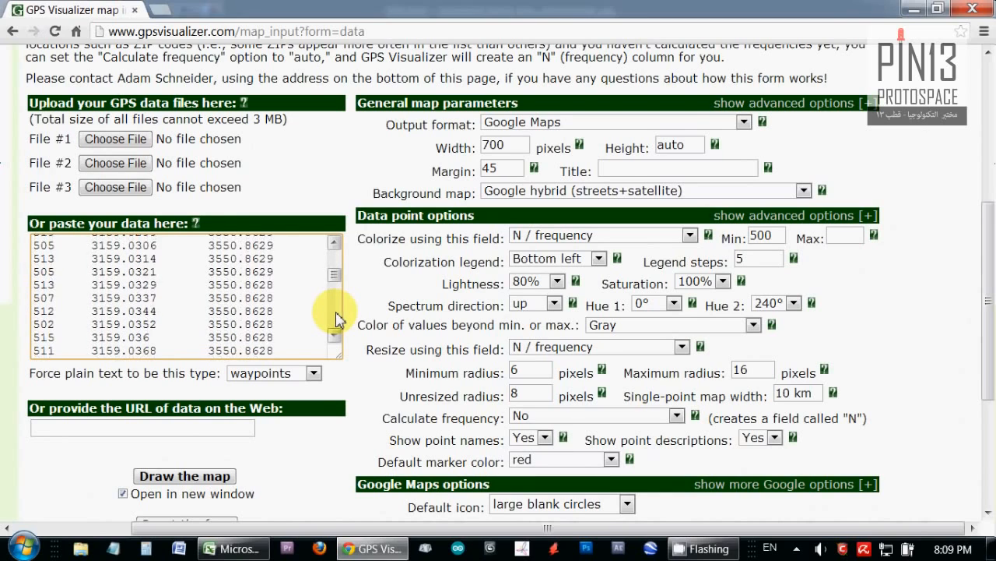
left_click_drag(334, 276, 339, 295)
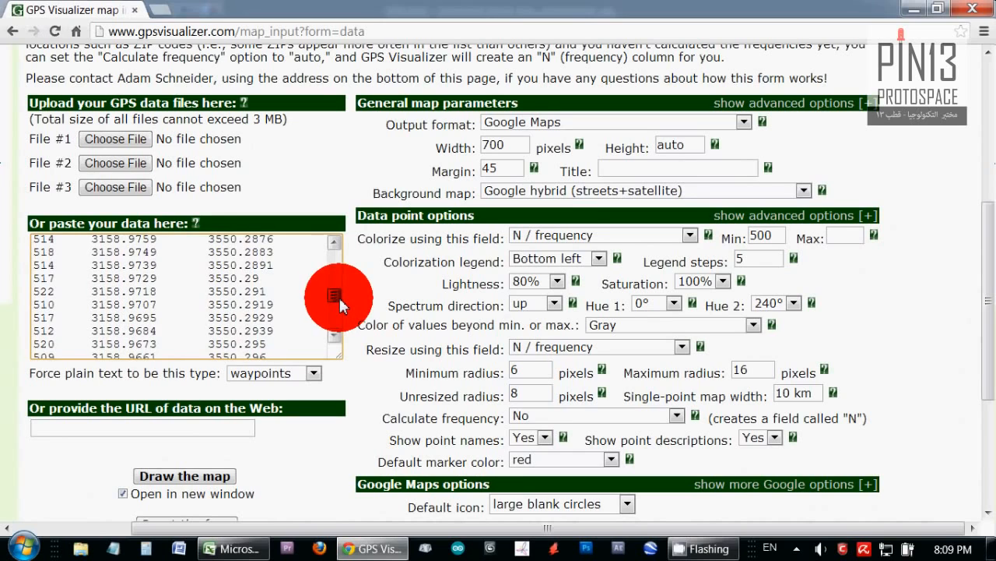
scroll(334, 282, "up", 5)
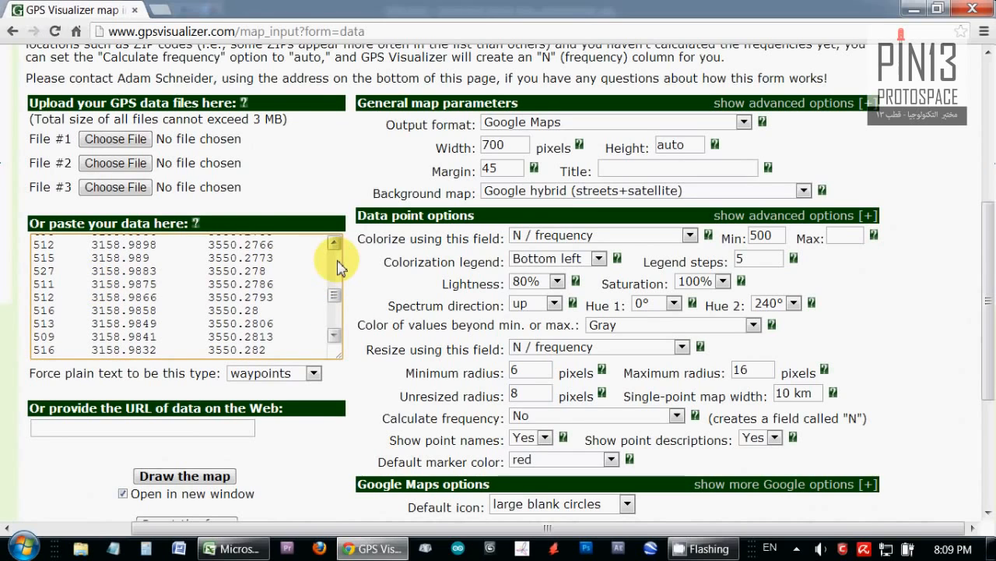
scroll(340, 267, "up", 3)
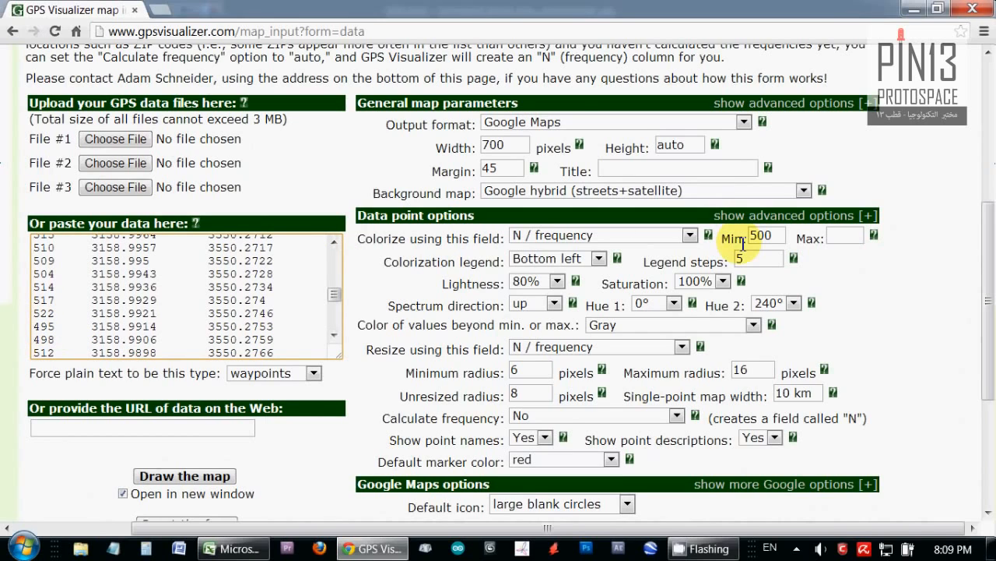
Set the colorization maximum to 550 and check the minimum and maximum radius settings.
left_click(840, 239)
type("550")
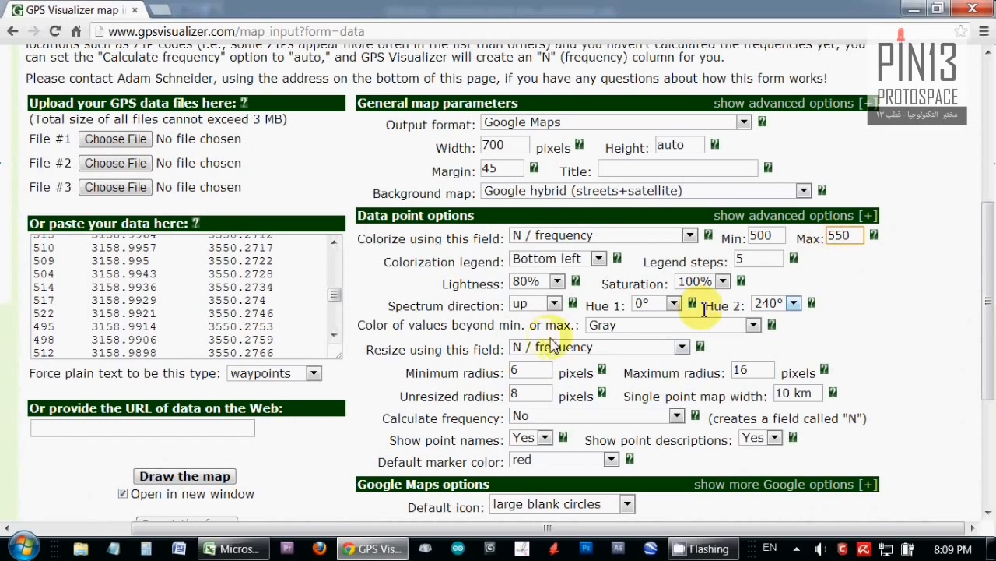
left_click_drag(987, 234, 987, 287)
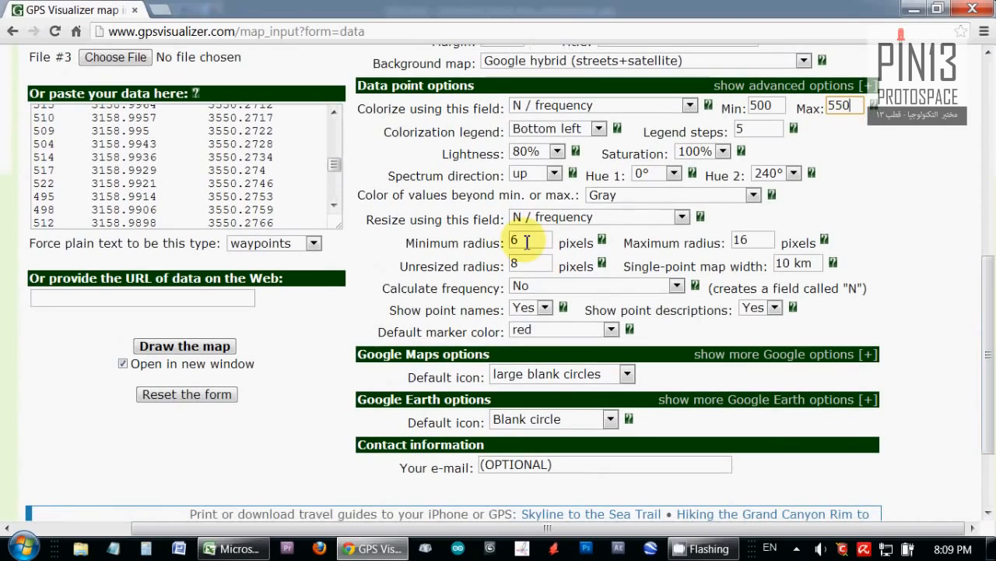
left_click(527, 241)
left_click(755, 241)
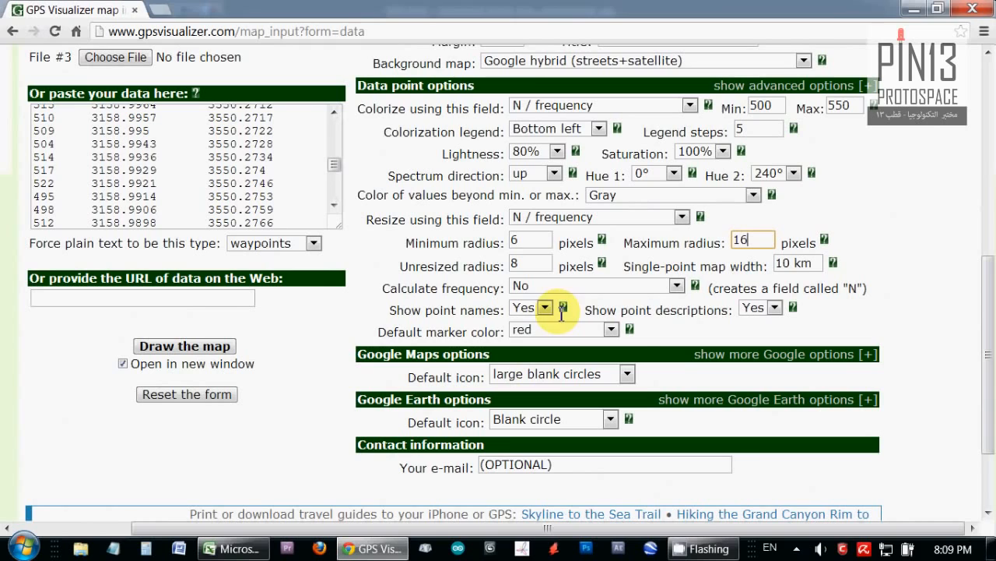
Set the Google Maps default icon to small stars and draw the map.
left_click(627, 376)
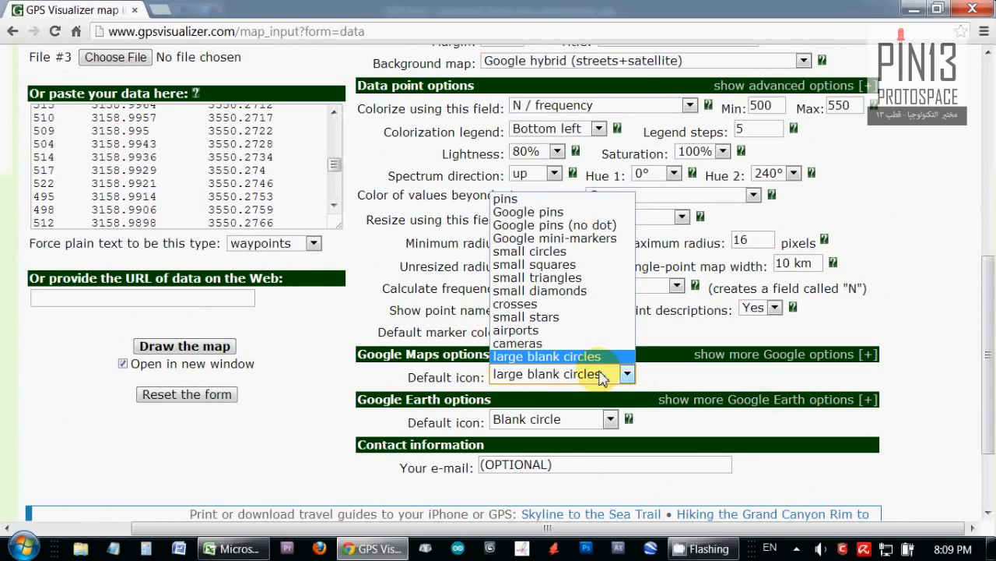
left_click(572, 330)
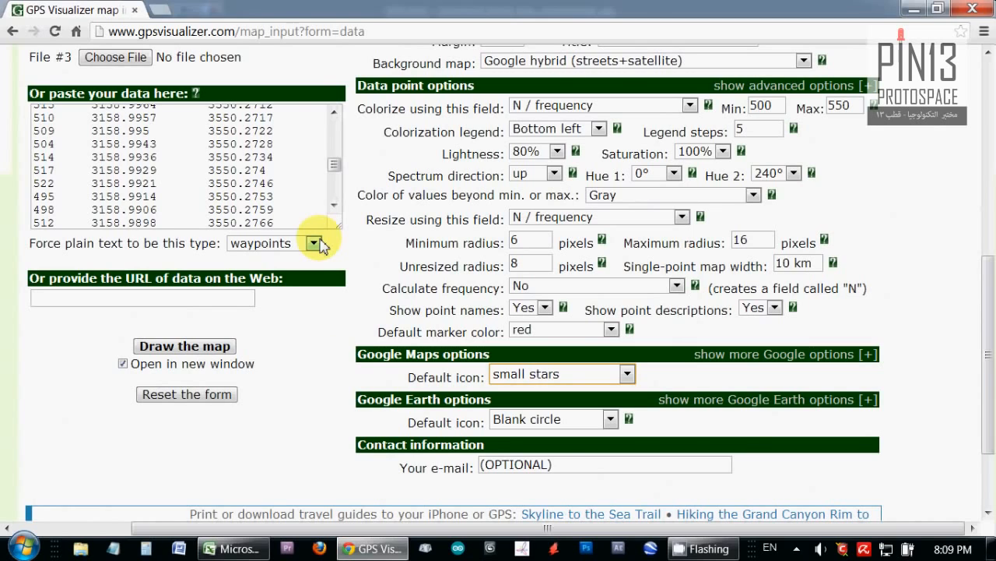
left_click(188, 346)
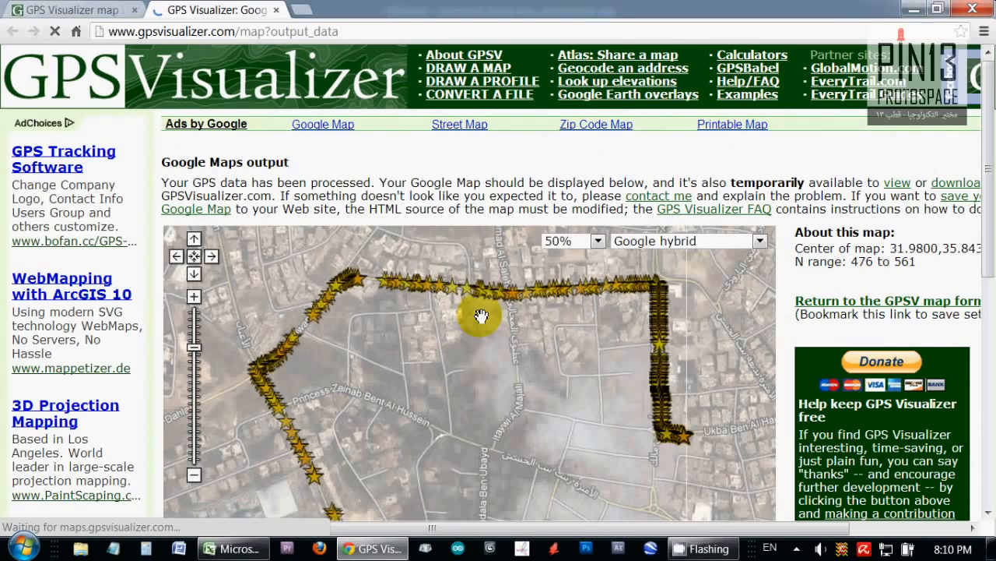
Examine the colorized route on the drawn map, overall and close up, and compare its colors with the n legend.
left_click_drag(989, 136, 987, 278)
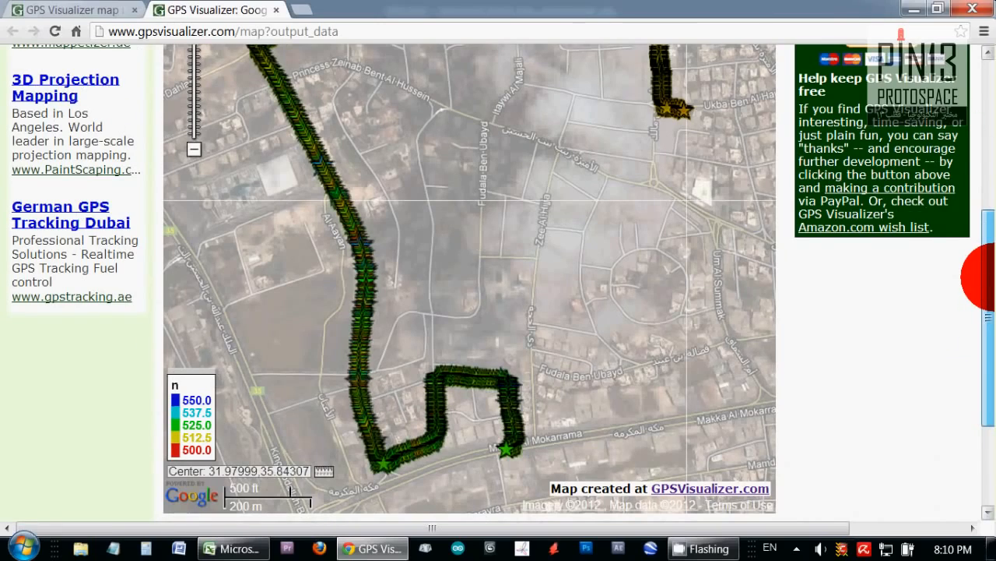
scroll(498, 281, "up", 2)
left_click_drag(995, 209, 989, 278)
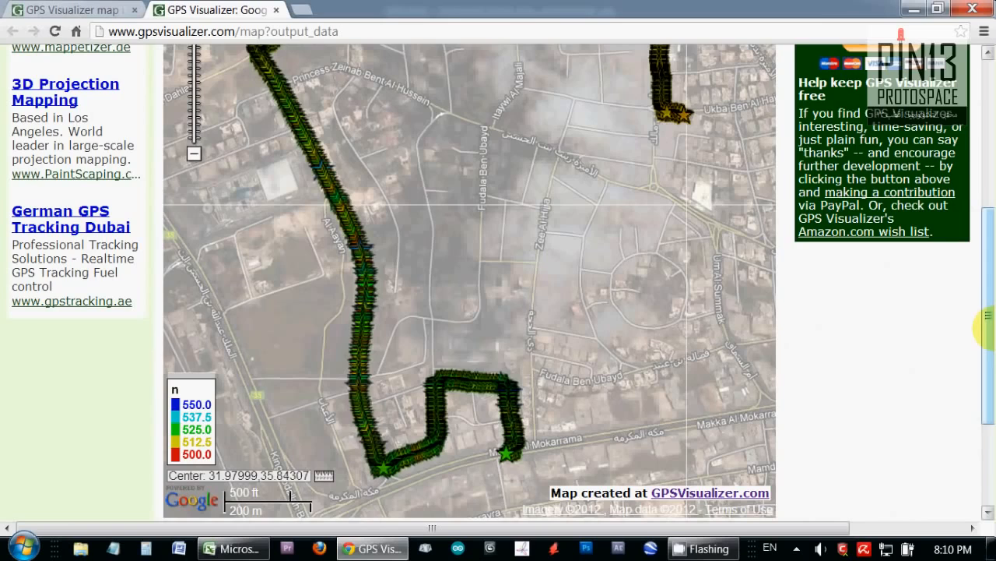
left_click_drag(987, 315, 987, 246)
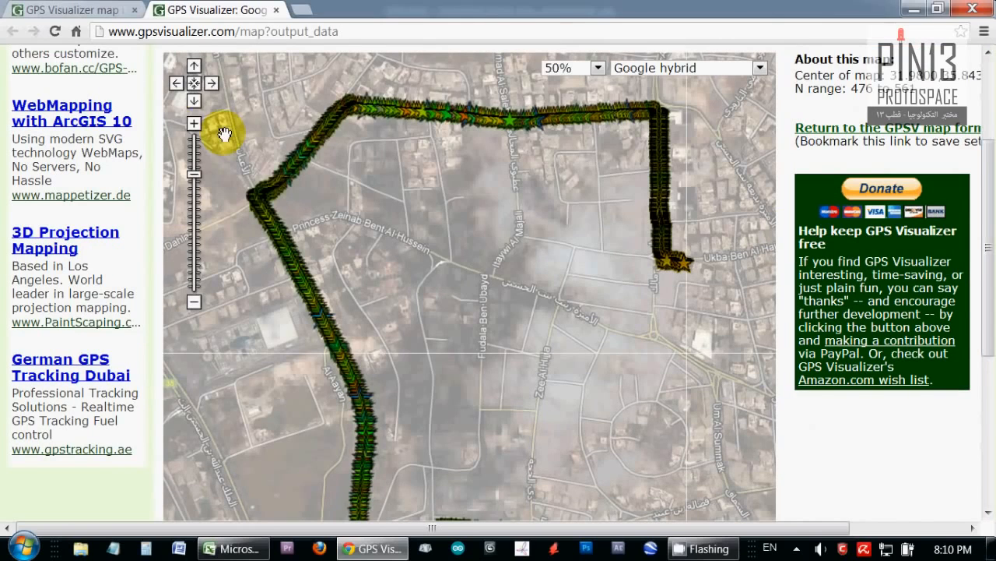
left_click(194, 123)
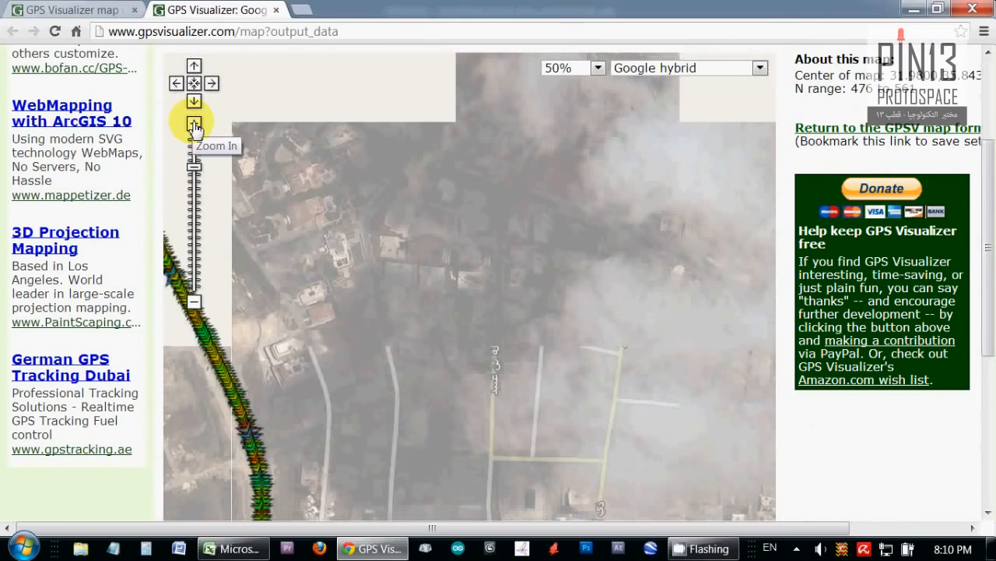
left_click(194, 123)
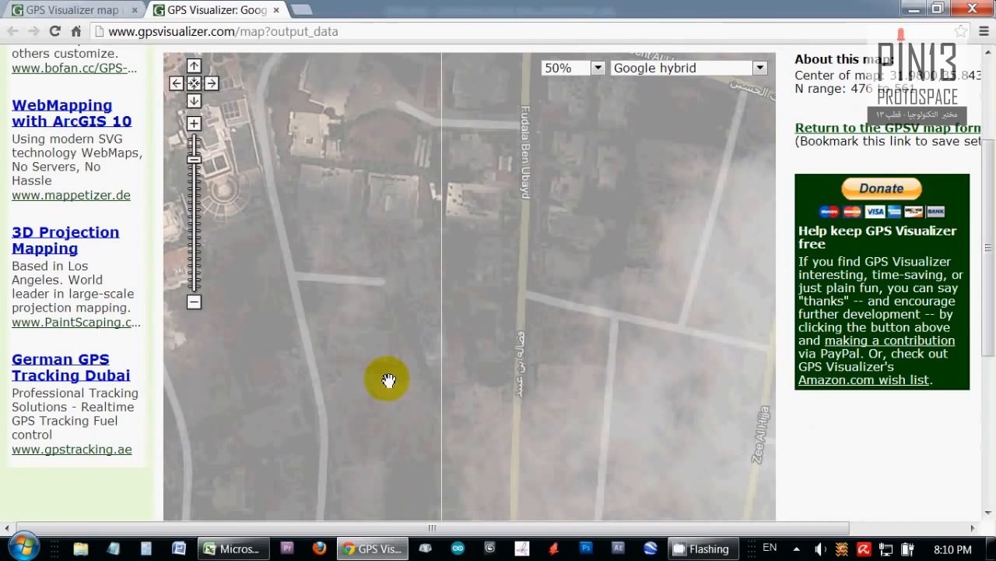
left_click_drag(388, 380, 679, 297)
left_click_drag(573, 444, 564, 191)
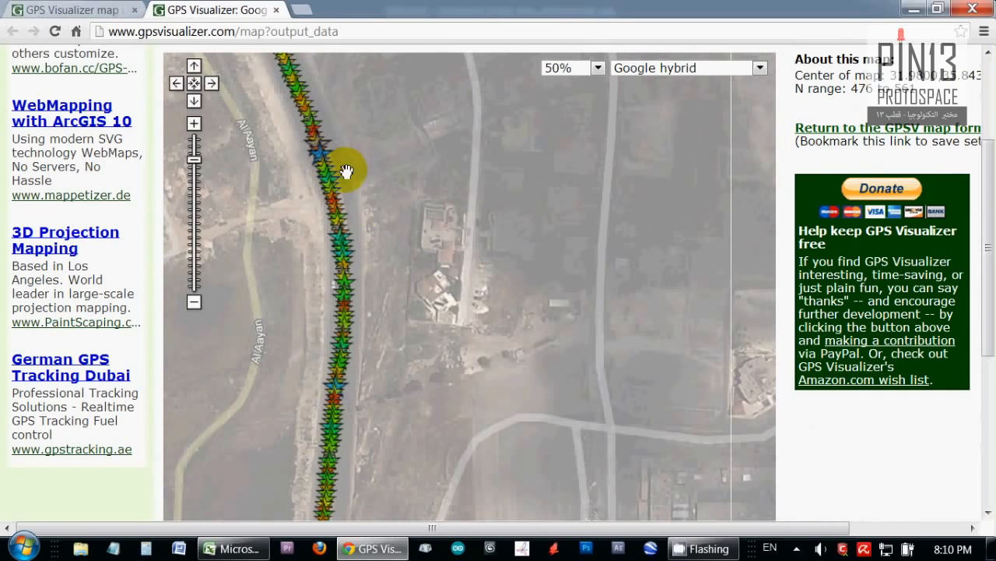
left_click_drag(347, 172, 358, 207)
left_click_drag(987, 273, 987, 329)
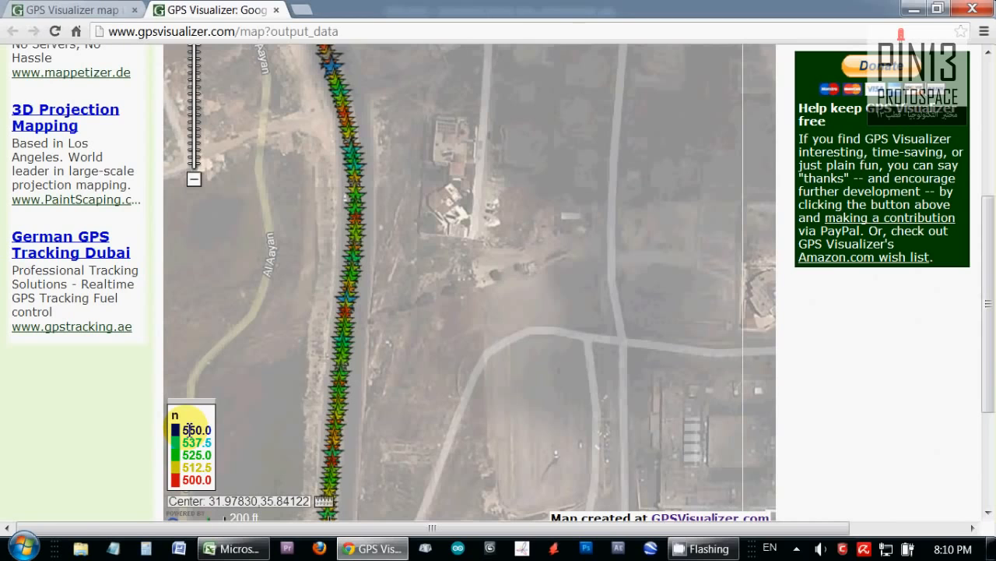
left_click_drag(991, 372, 987, 299)
Magnify the route along the road until single stars are distinct and read the n values of a blue and a red star.
left_click(194, 139)
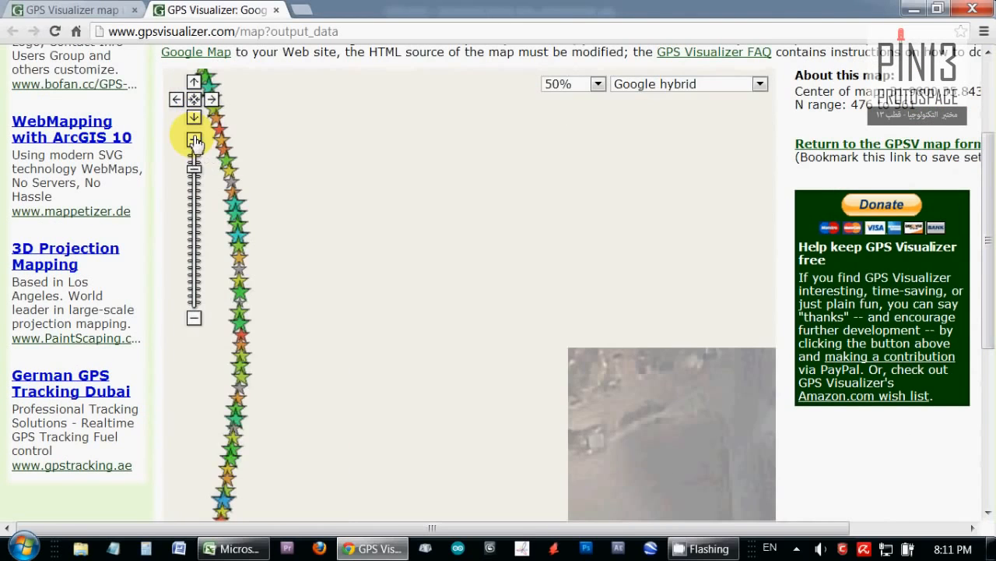
left_click_drag(288, 418, 322, 263)
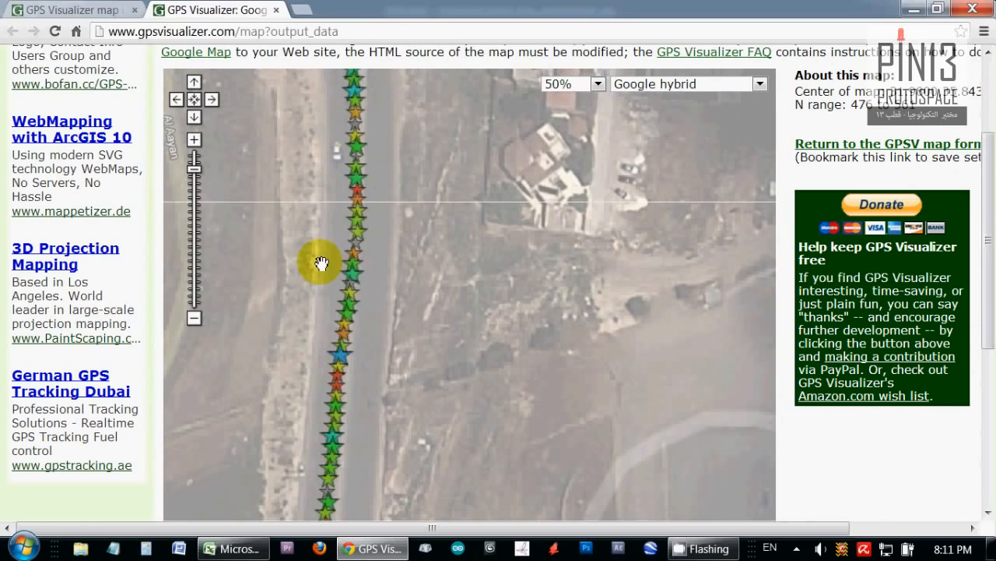
left_click(194, 139)
left_click_drag(372, 402, 511, 317)
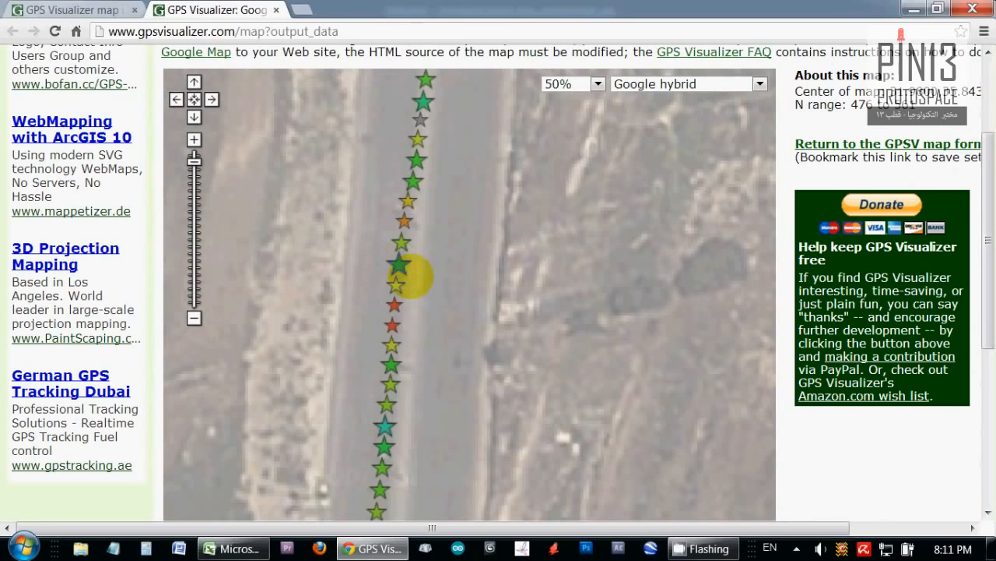
left_click(399, 265)
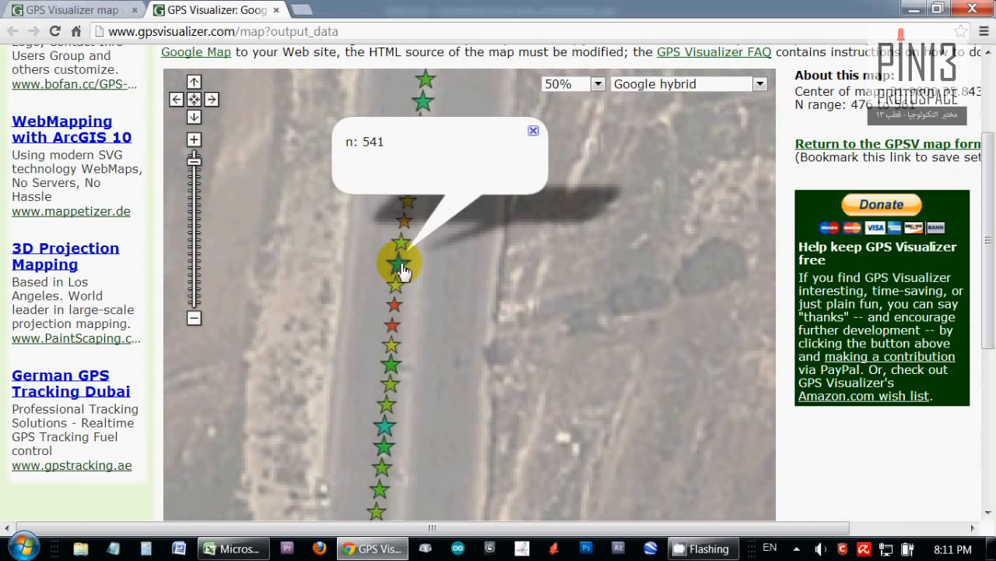
left_click(395, 310)
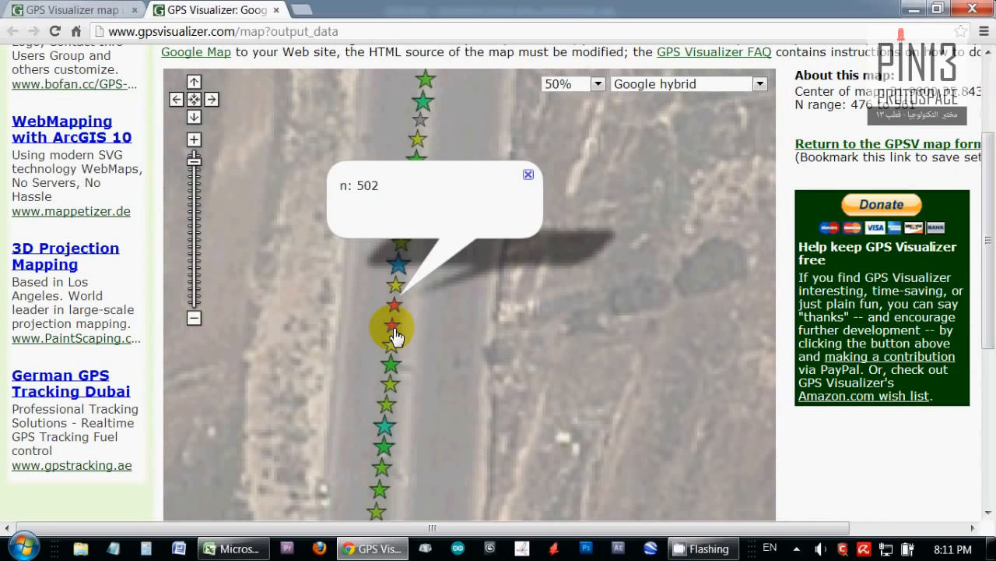
Follow the route farther along the road and read the n values of a gray, a green and a large blue star.
left_click_drag(463, 477, 401, 433)
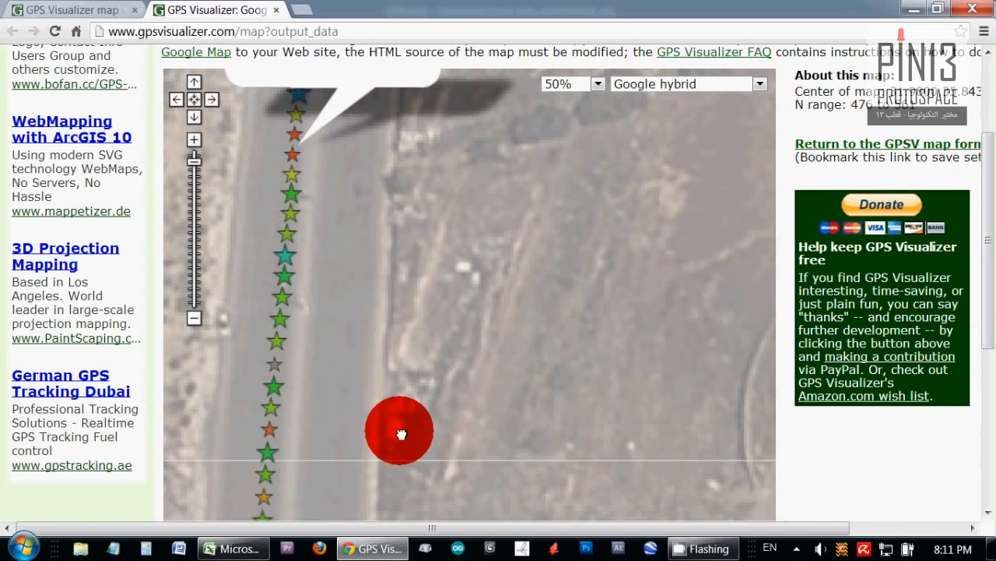
left_click_drag(464, 86, 493, 475)
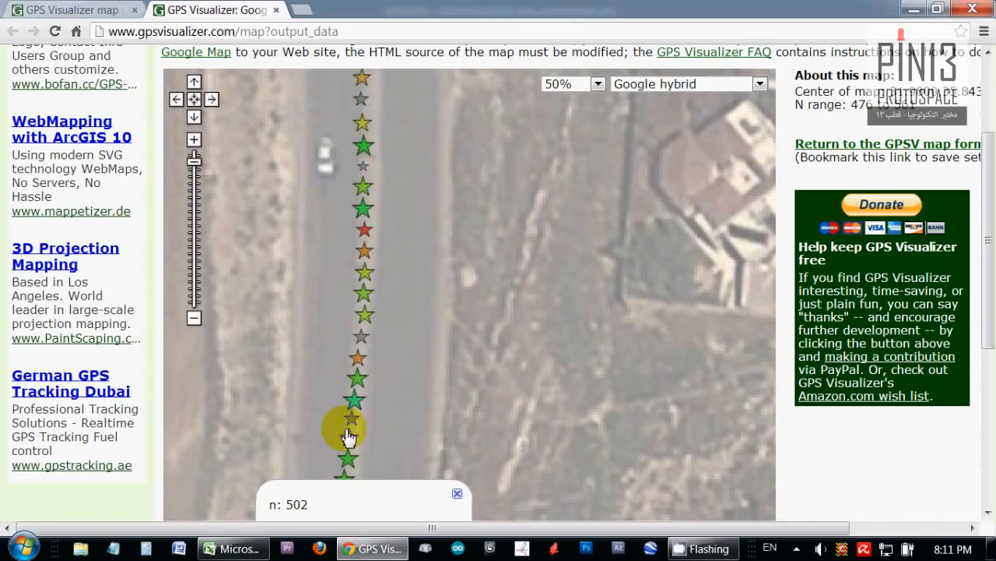
left_click(354, 401)
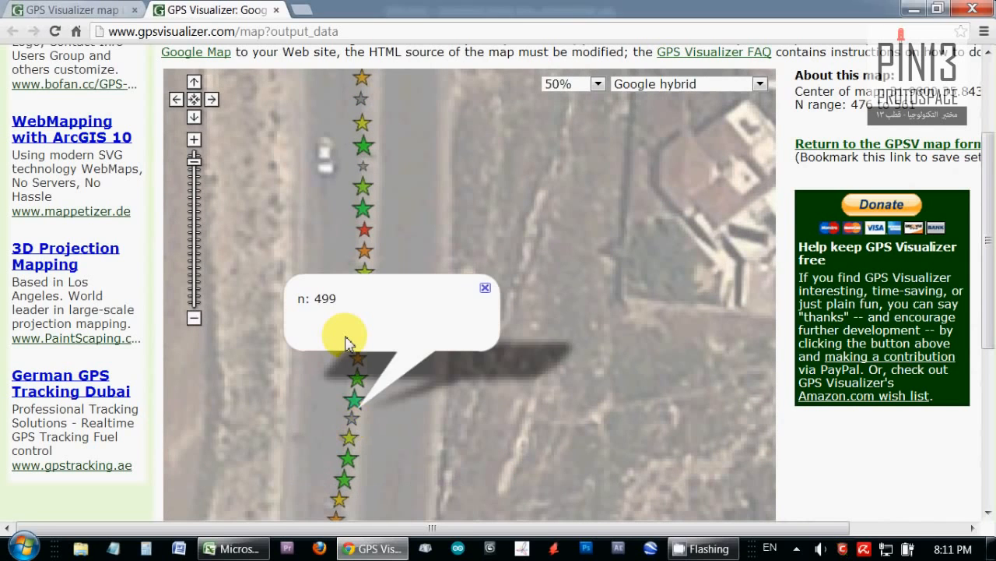
left_click_drag(504, 510, 434, 302)
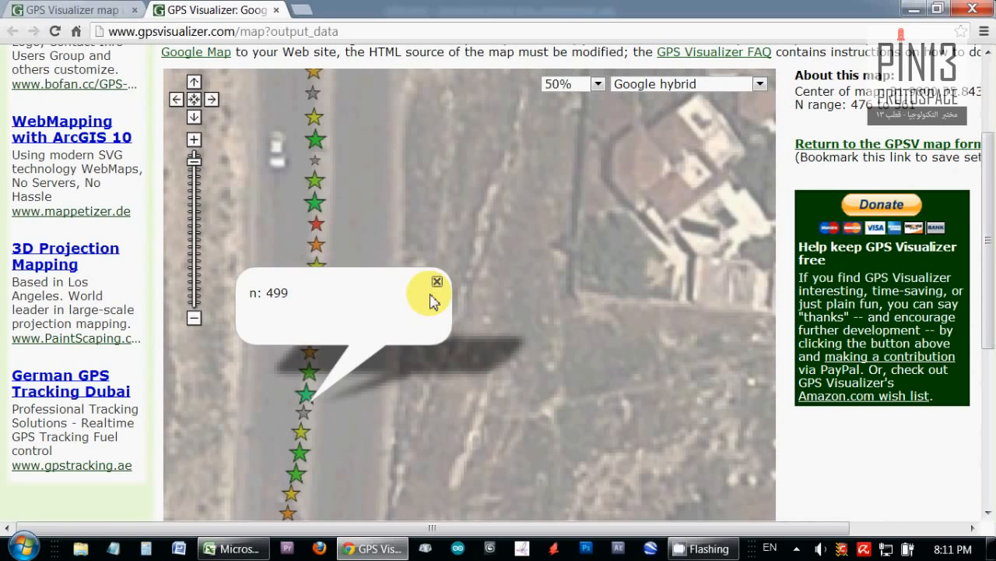
left_click(438, 284)
left_click_drag(386, 194, 402, 329)
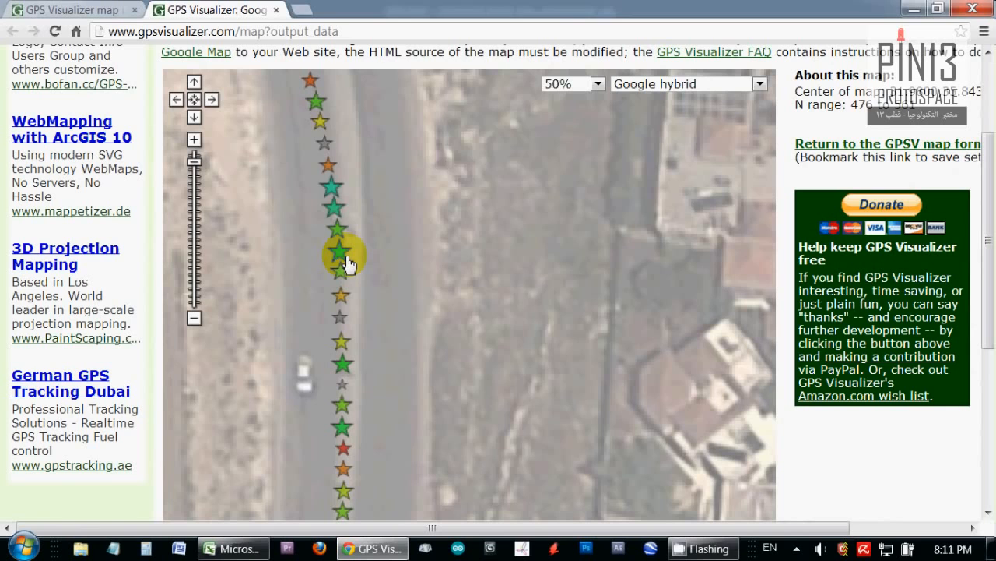
left_click(341, 253)
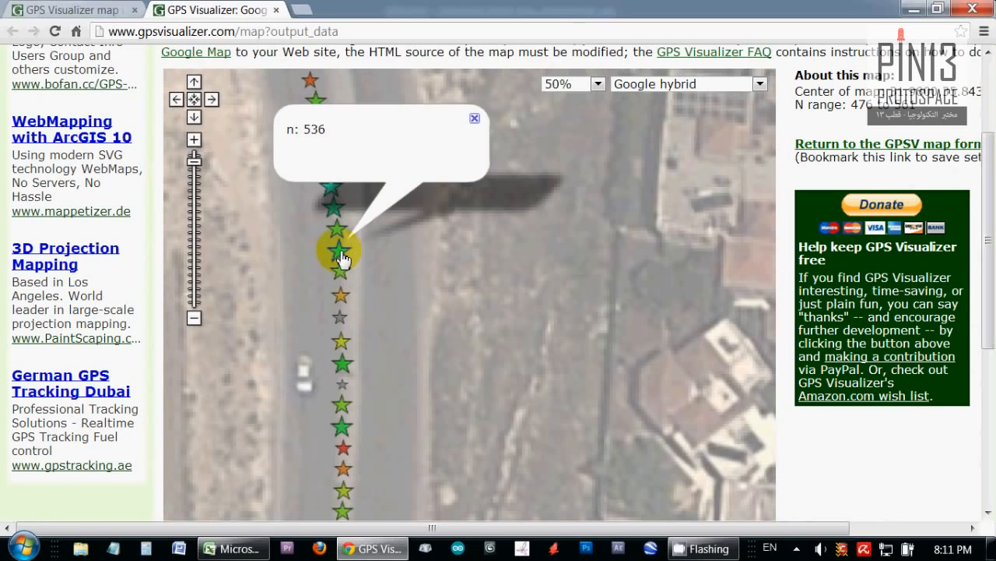
left_click(475, 119)
left_click_drag(471, 136, 362, 282)
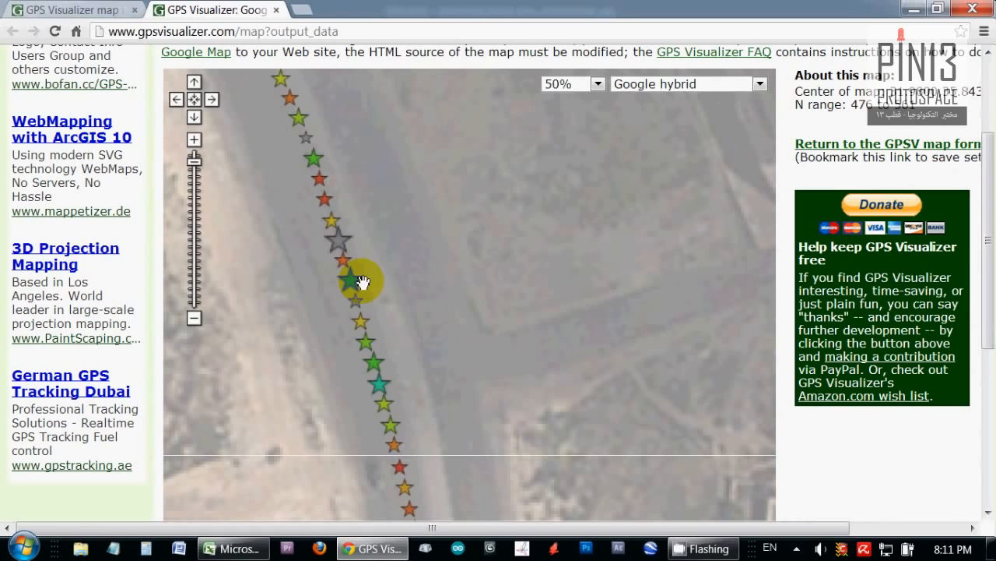
left_click(360, 280)
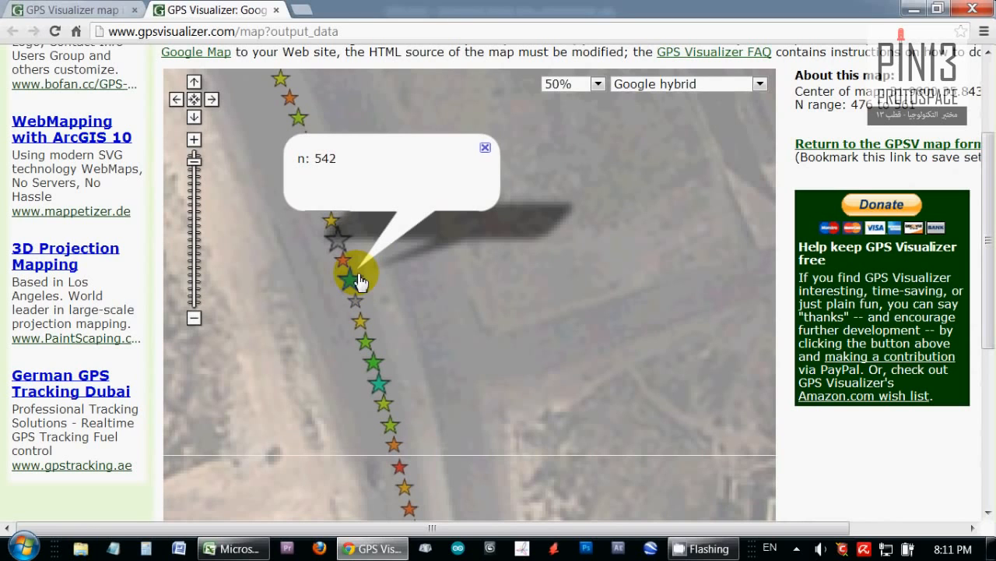
Read the n values of the large gray star and the orange star beside the large blue star.
left_click(485, 148)
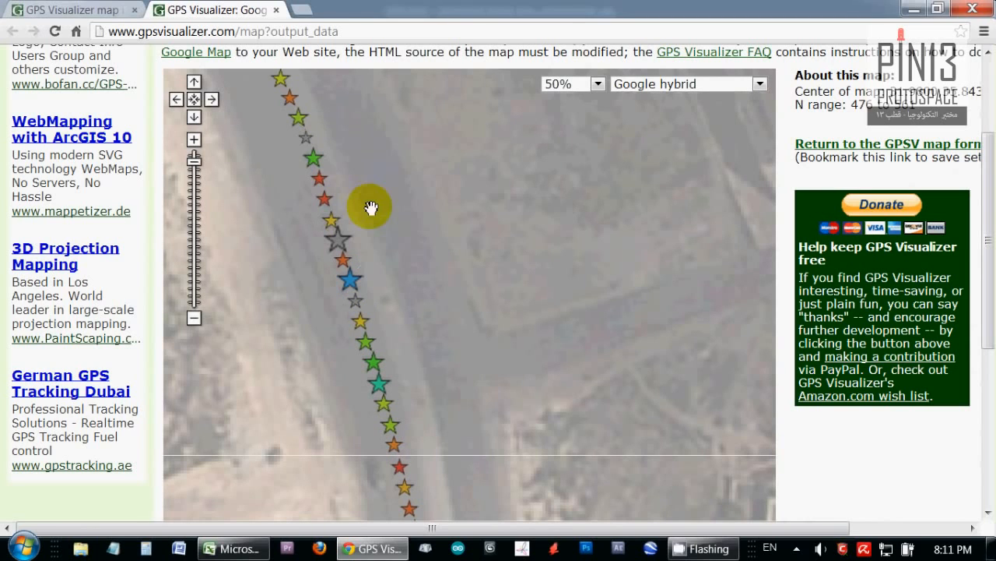
left_click(341, 246)
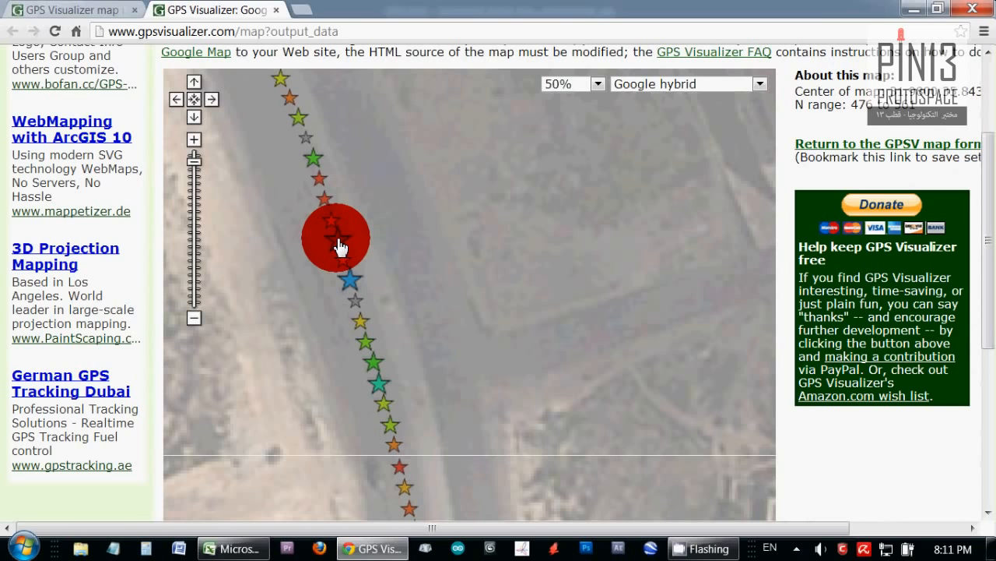
left_click(473, 106)
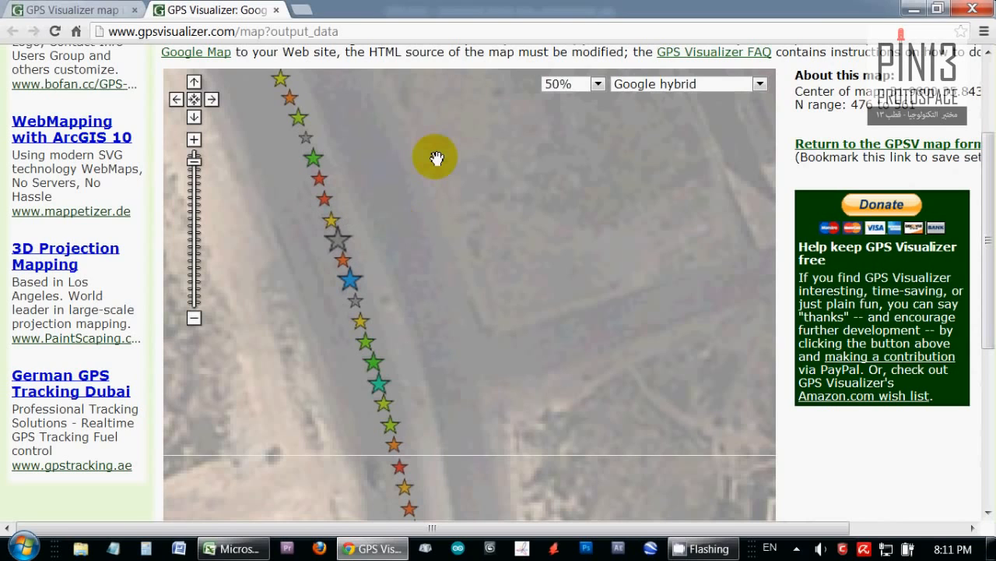
left_click(343, 261)
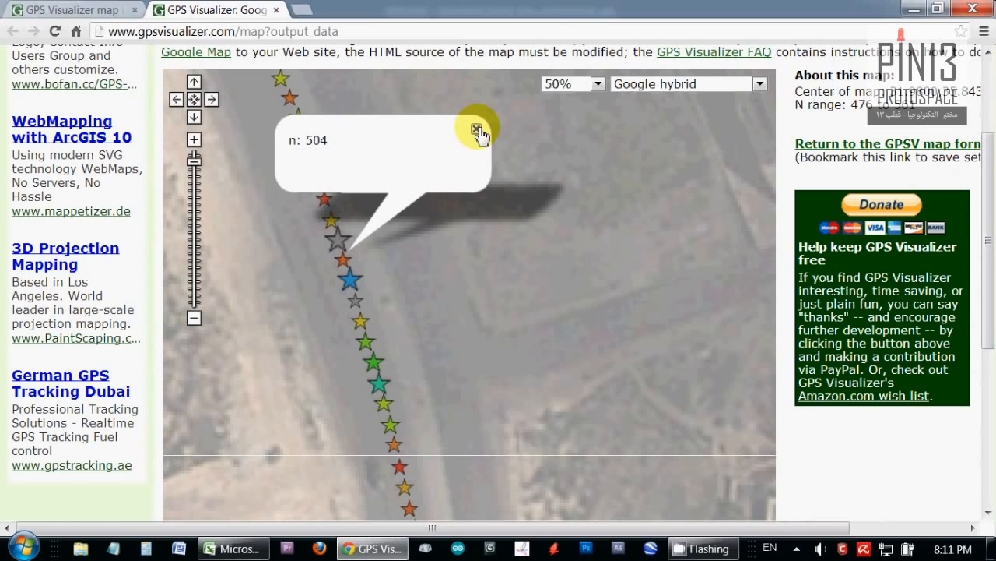
left_click(477, 129)
Follow the route farther along the road to the next large blue star and read its n value.
mouse_move(441, 301)
left_mouse_down()
mouse_move(453, 507)
mouse_move(482, 521)
left_mouse_up()
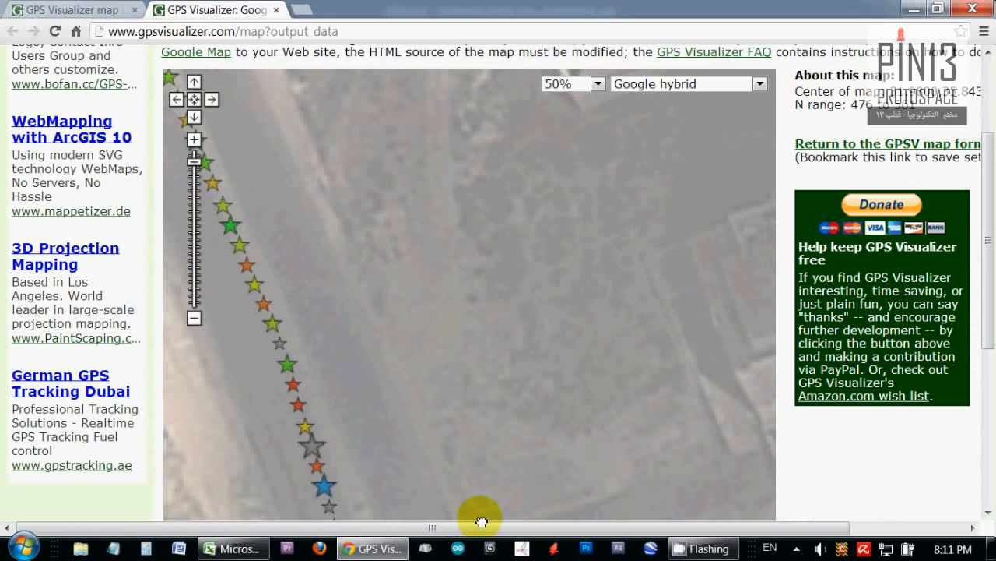
left_click_drag(493, 433, 288, 269)
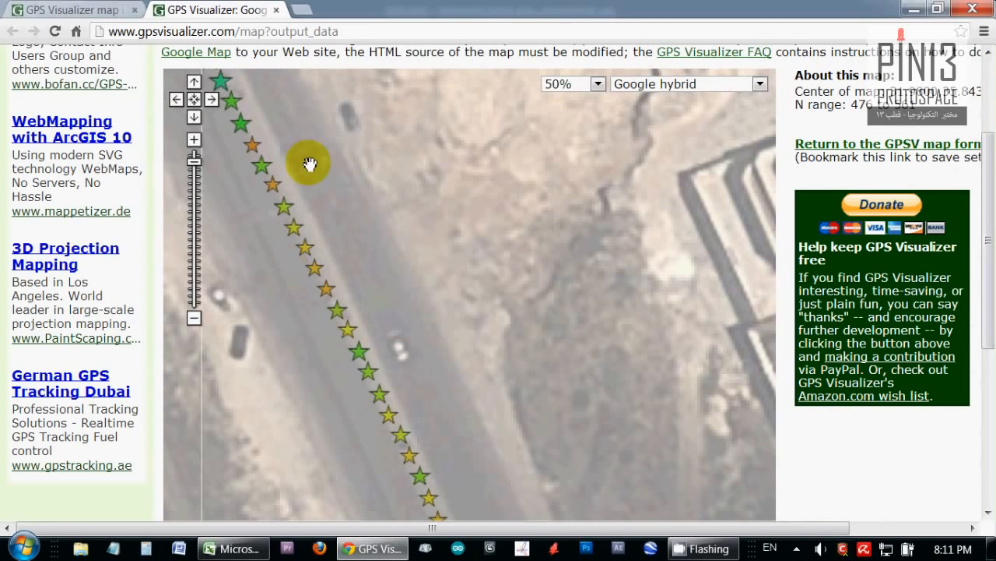
left_click_drag(310, 164, 397, 248)
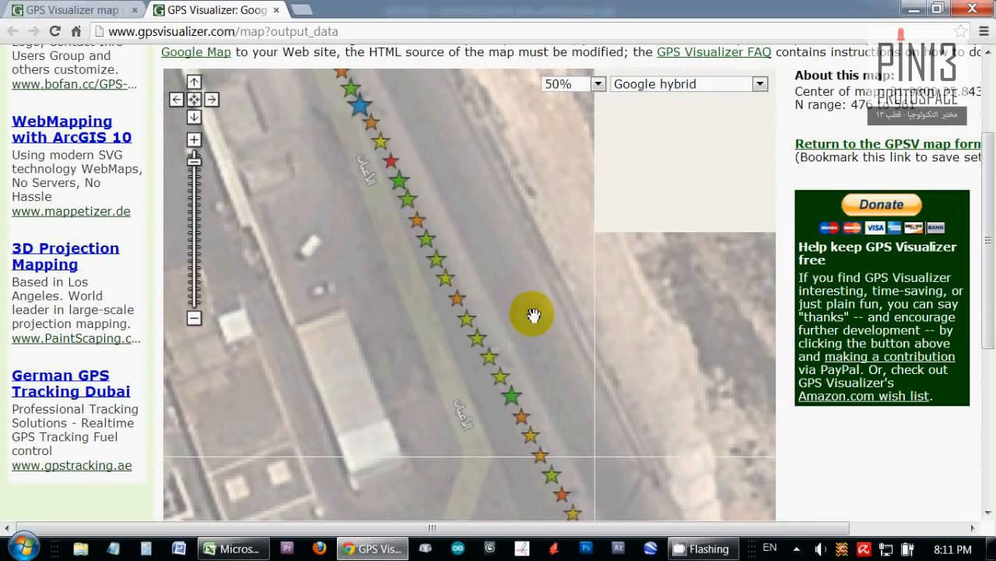
left_click_drag(475, 217, 565, 405)
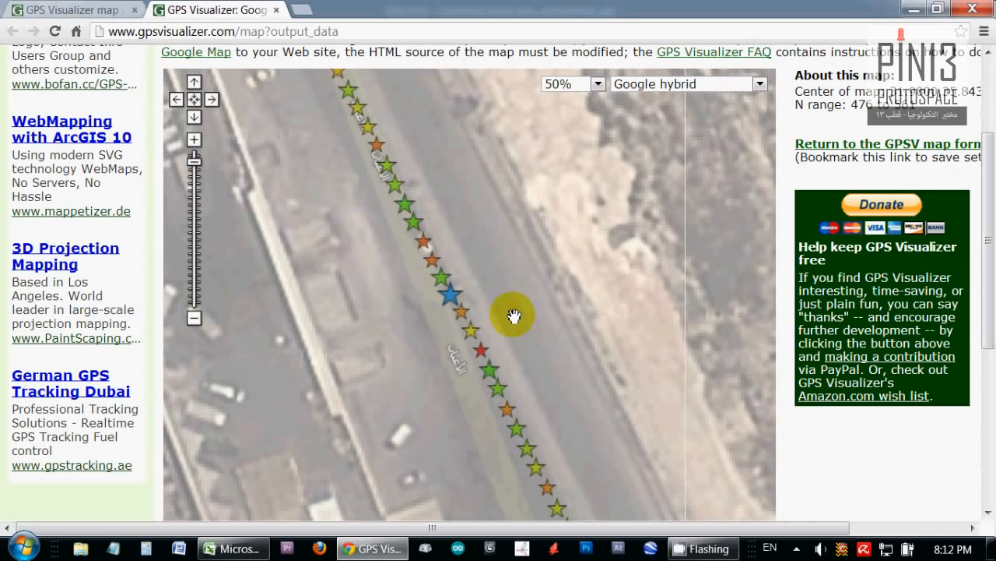
left_click(453, 299)
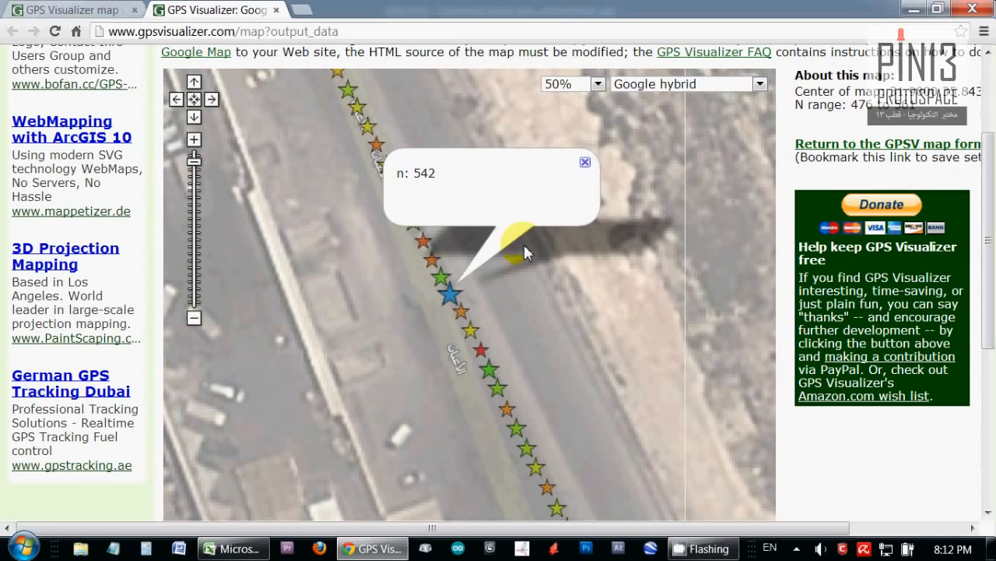
left_click(585, 164)
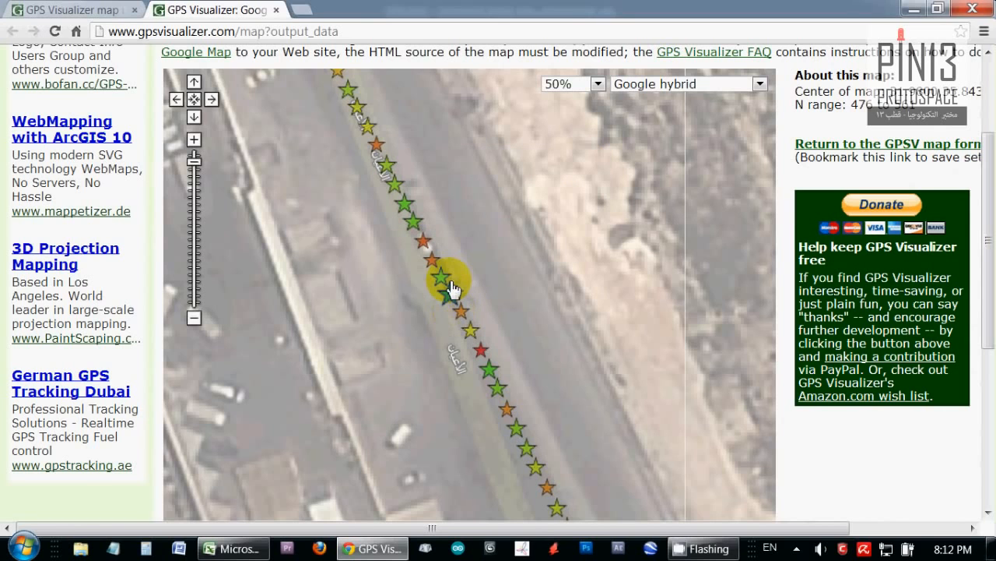
Examine the star colors farther along the route, up to the junction with Princess Zeinab Bent Al Hussein road.
left_click(494, 246)
left_click_drag(495, 246, 486, 283)
left_click_drag(429, 360, 460, 420)
left_click_drag(564, 283, 600, 472)
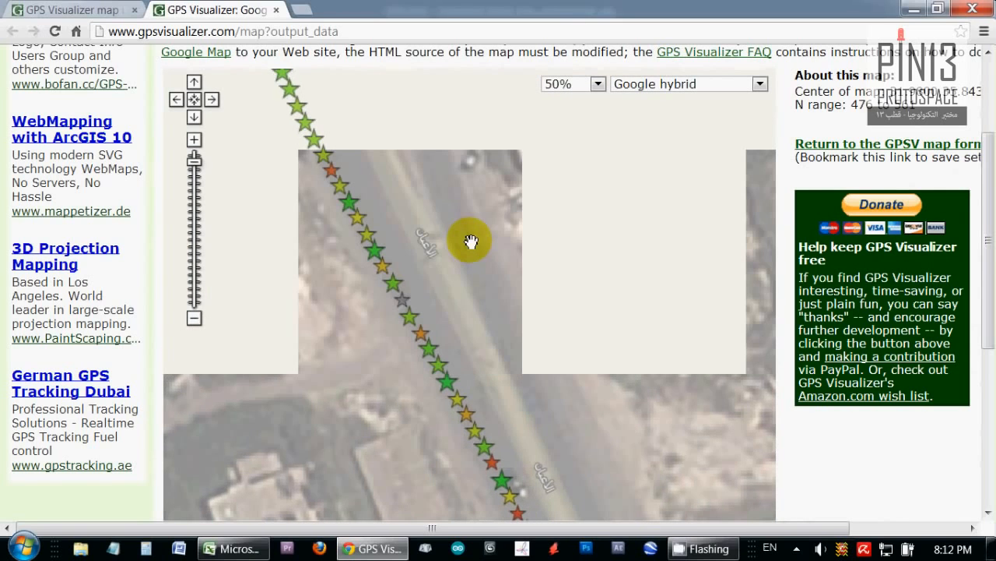
left_click_drag(471, 241, 568, 468)
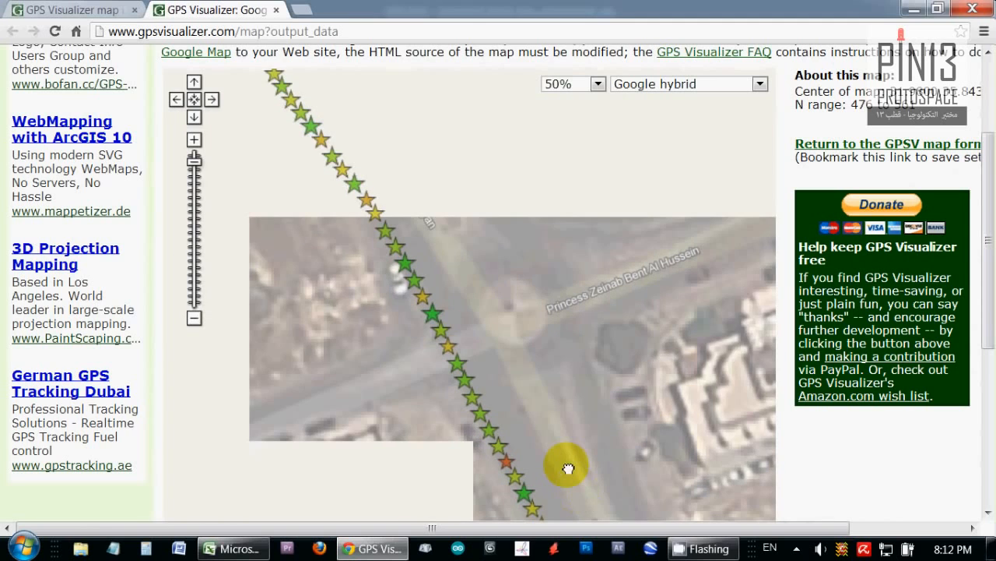